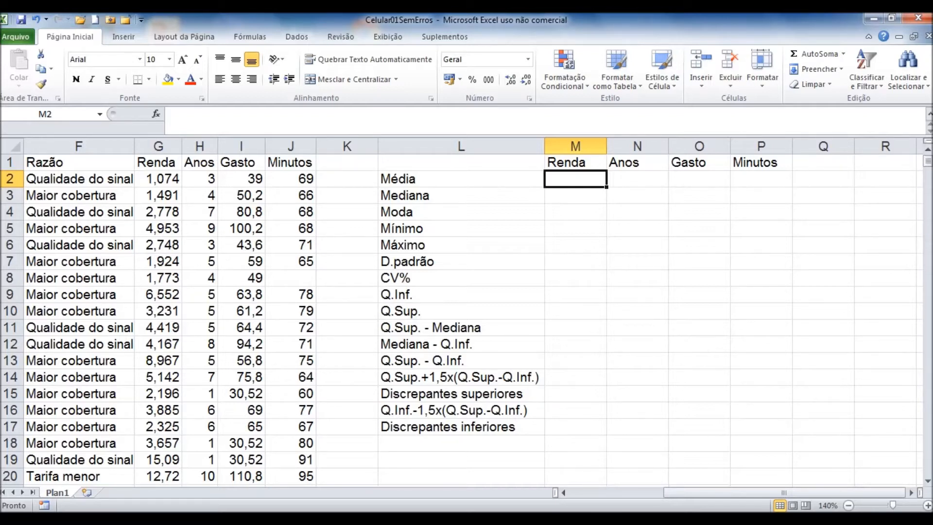
# - Review the numeric columns Renda through Minutos and the summary statistic labels from Média down to Q.Sup
pyautogui.moveTo(158, 147); pyautogui.dragTo(291, 146)
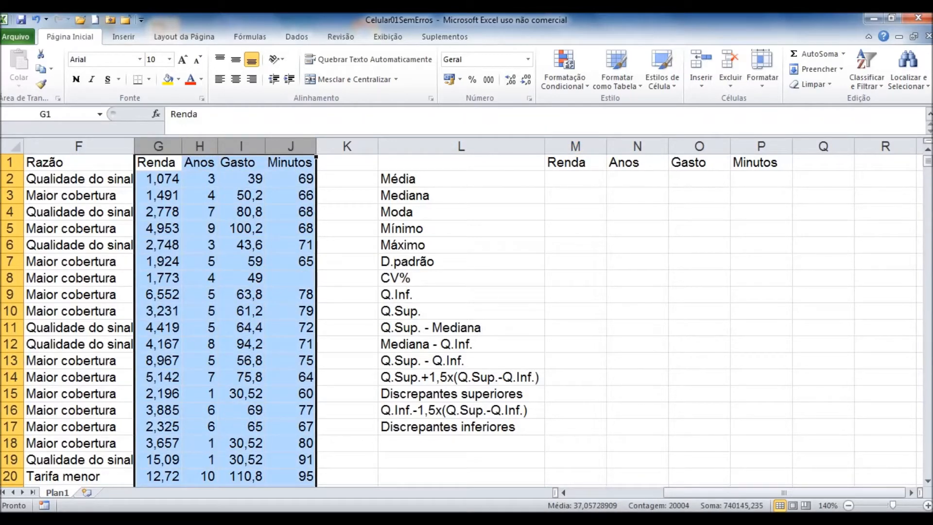
pyautogui.click(290, 261)
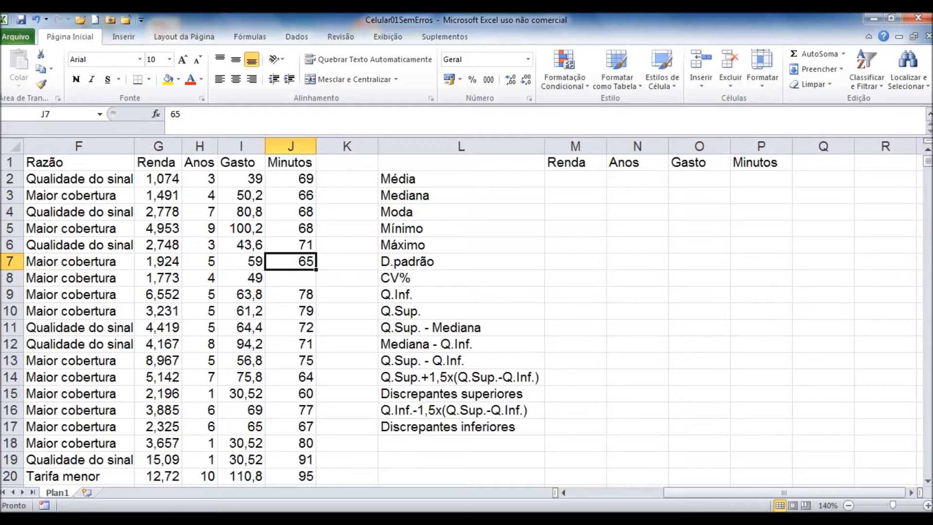
pyautogui.moveTo(461, 178); pyautogui.dragTo(461, 426)
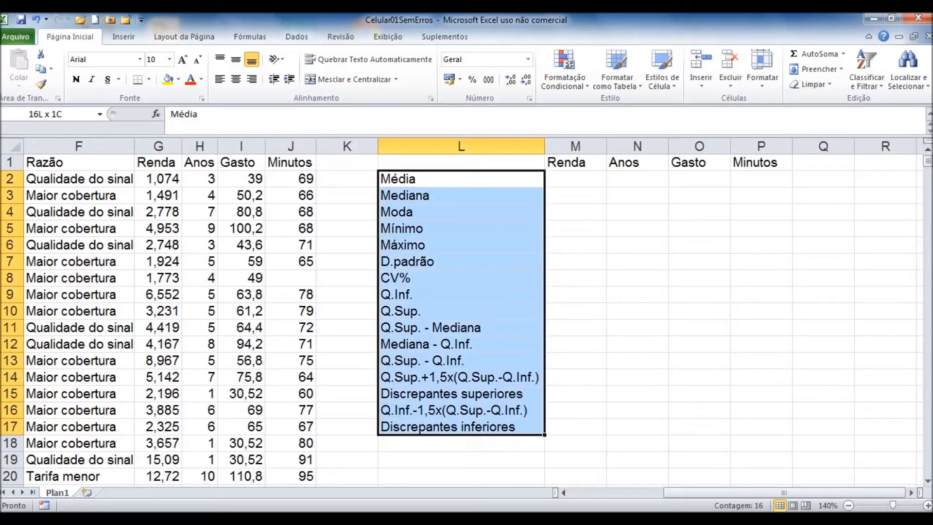
pyautogui.click(461, 179)
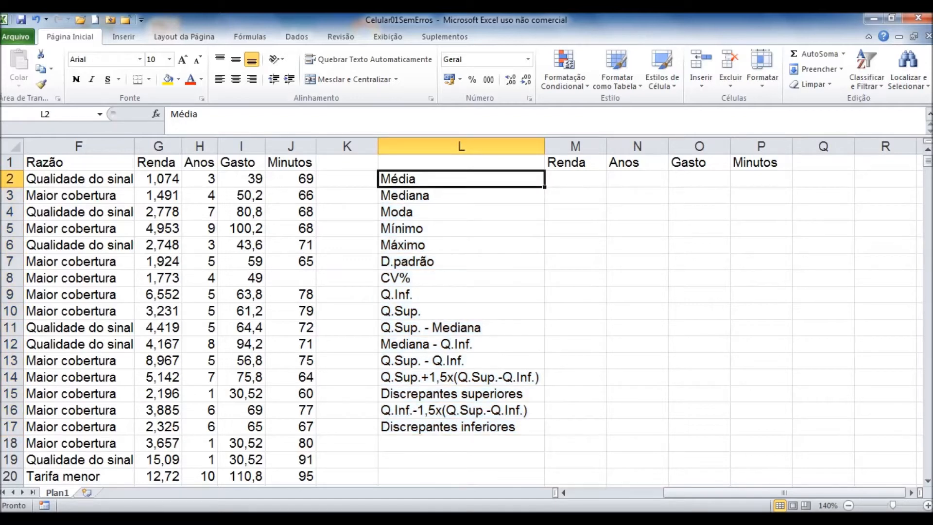
pyautogui.press('Down')
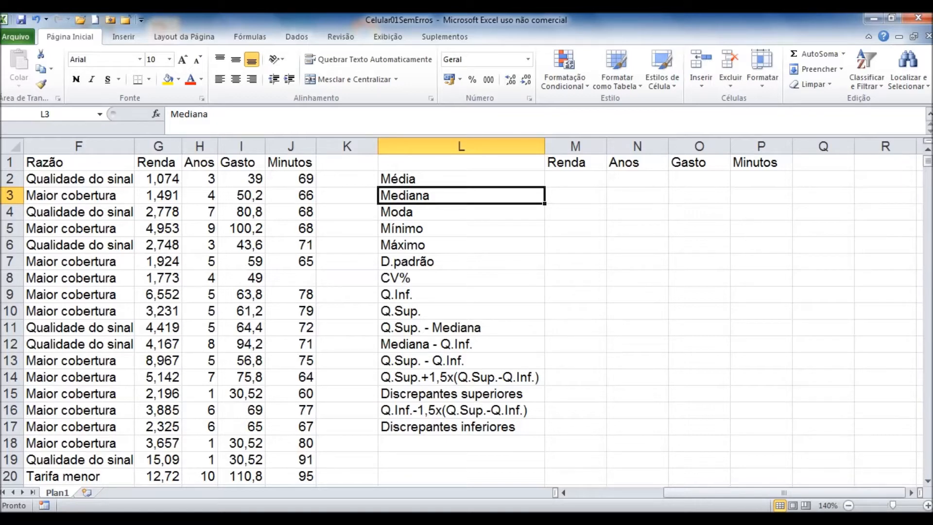
pyautogui.press('Down')
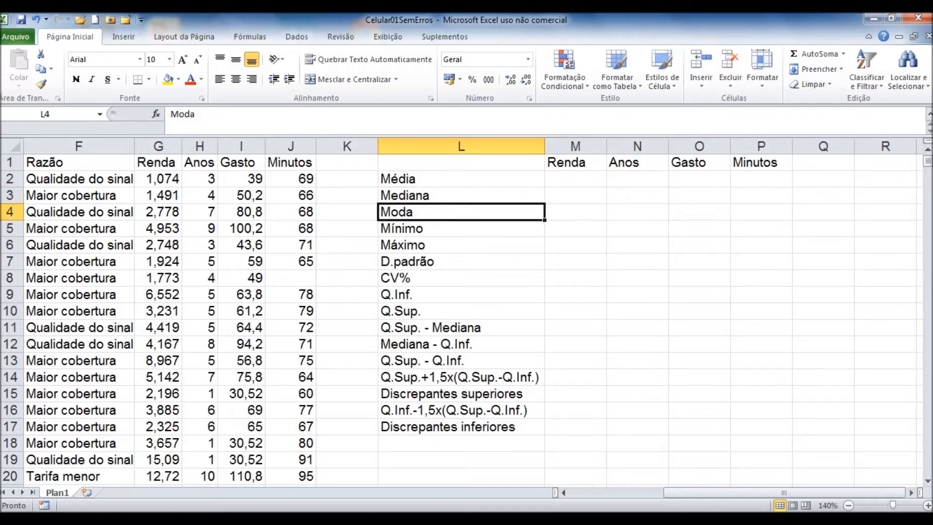
pyautogui.press('Down')
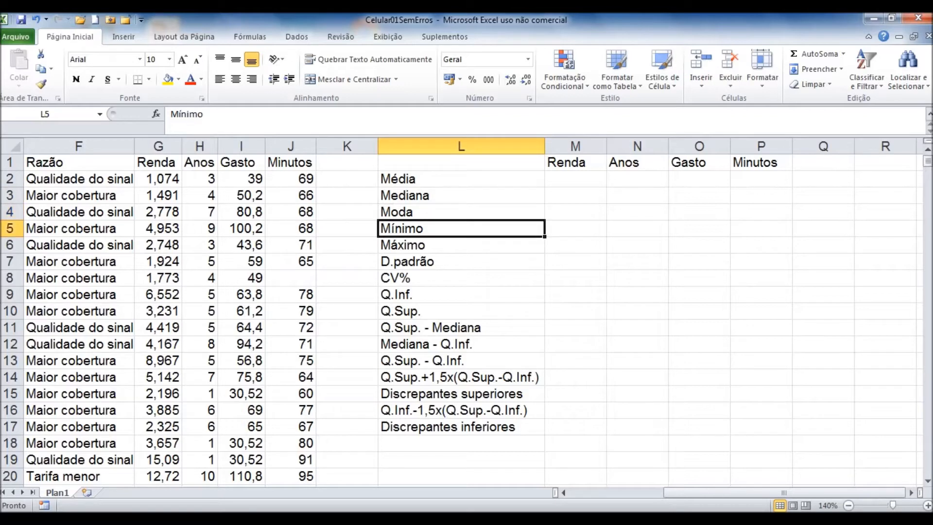
pyautogui.press('Down')
pyautogui.press('Down')
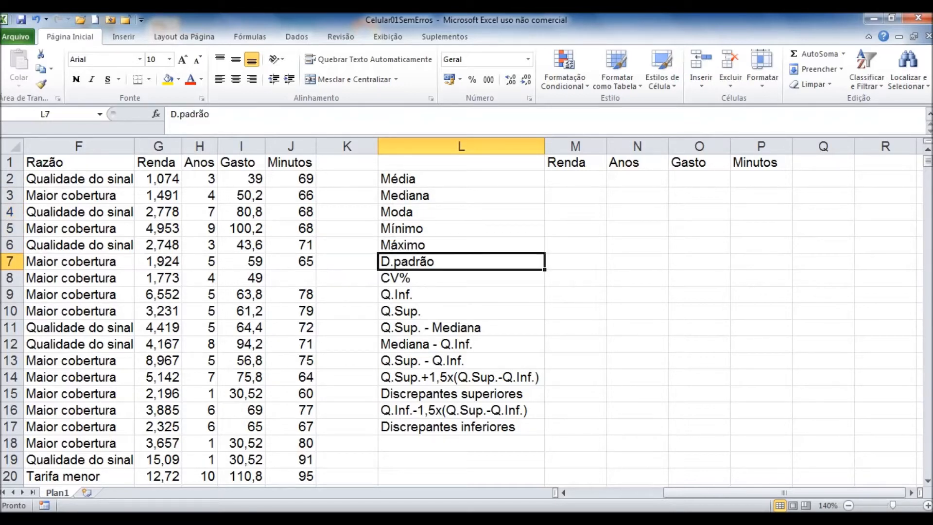
pyautogui.press('Down')
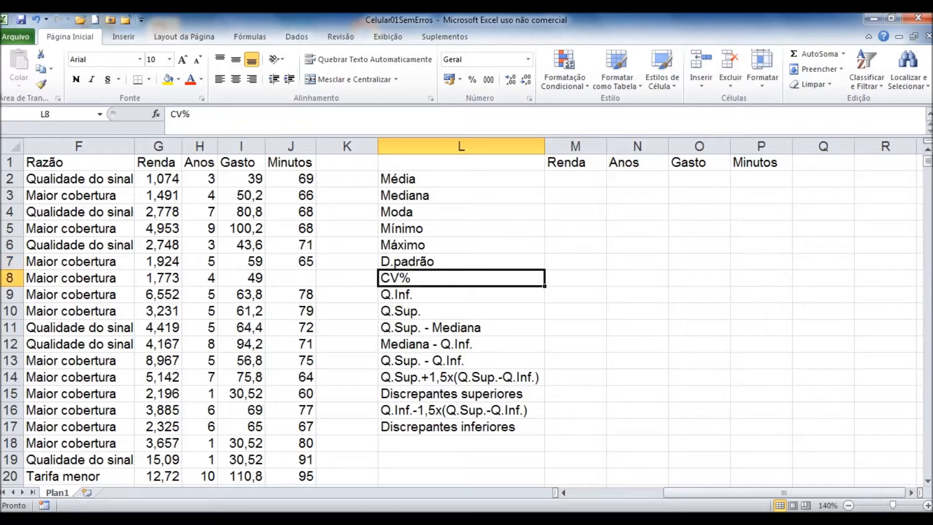
pyautogui.press('Down')
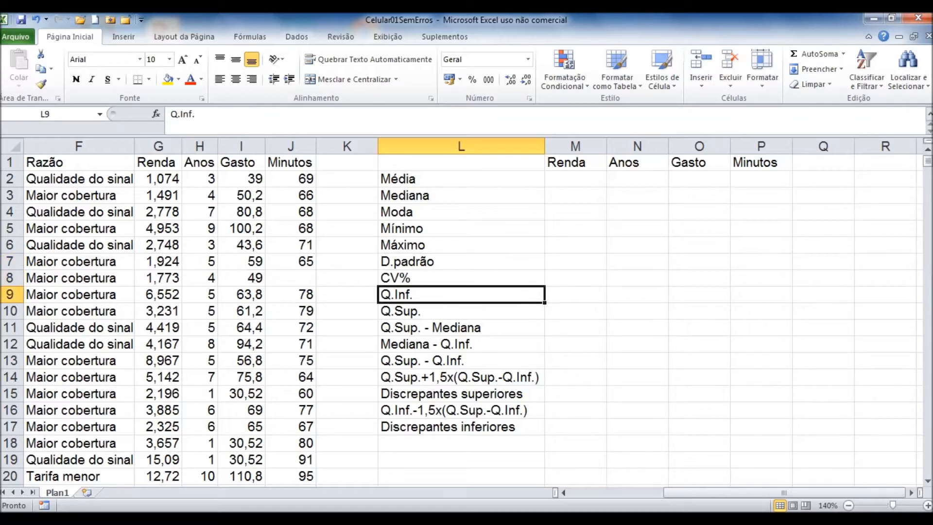
pyautogui.press('Down')
pyautogui.press('Down')
pyautogui.press('Up')
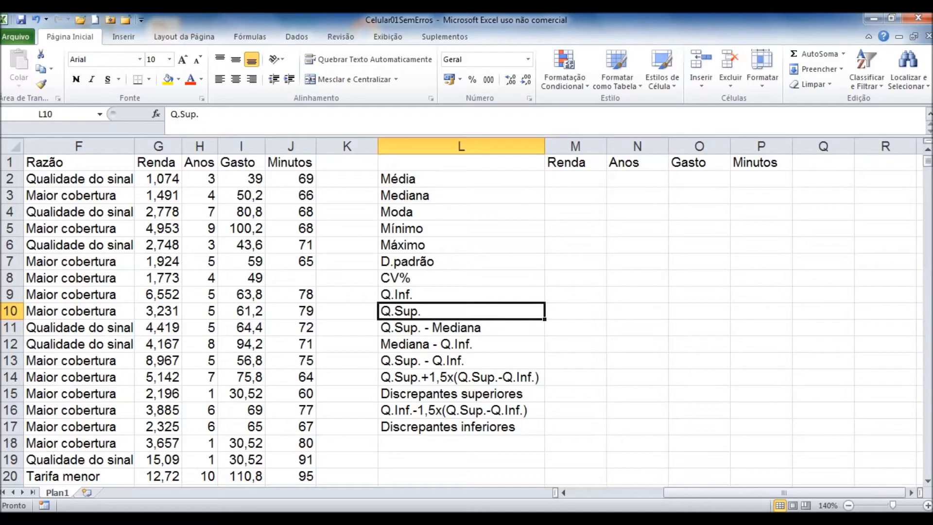
# - Examine the quartile difference, outlier limit and discrepant value labels in L11:L17, including the Discrepantes superiores row
pyautogui.press('Down')
pyautogui.hotkey('shift', 'Down')
pyautogui.hotkey('shift', 'Down')
pyautogui.hotkey('shift', 'Down')
pyautogui.hotkey('shift', 'Down')
pyautogui.hotkey('shift', 'Down')
pyautogui.hotkey('shift', 'Down')
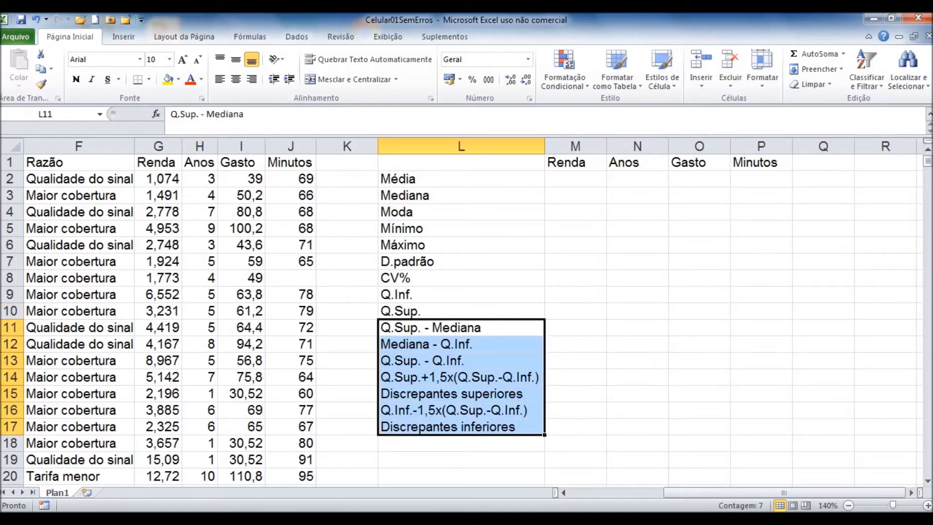
pyautogui.click(462, 328)
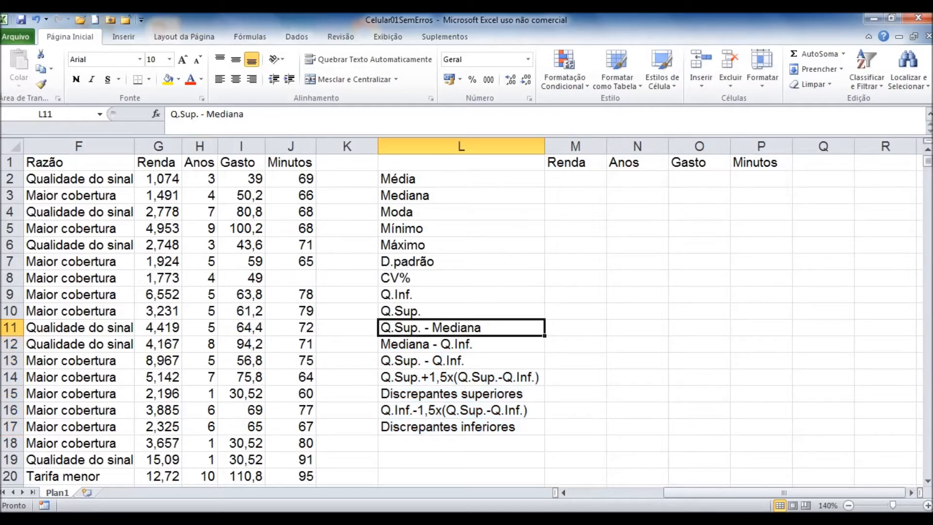
pyautogui.hotkey('shift', 'Down')
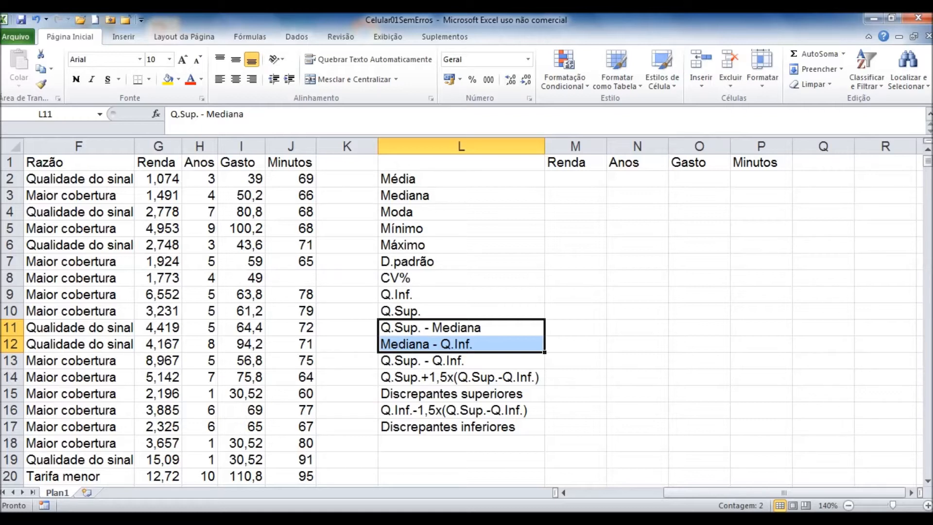
pyautogui.click(461, 361)
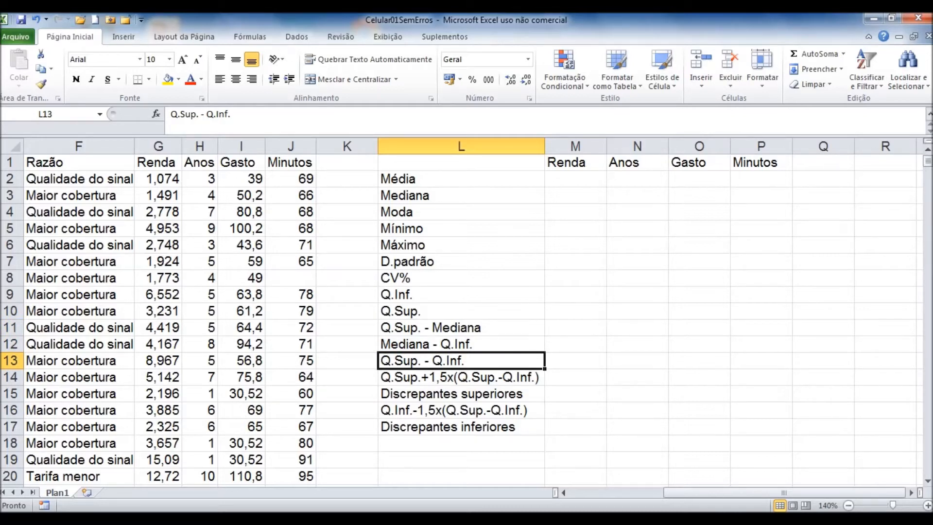
pyautogui.click(461, 377)
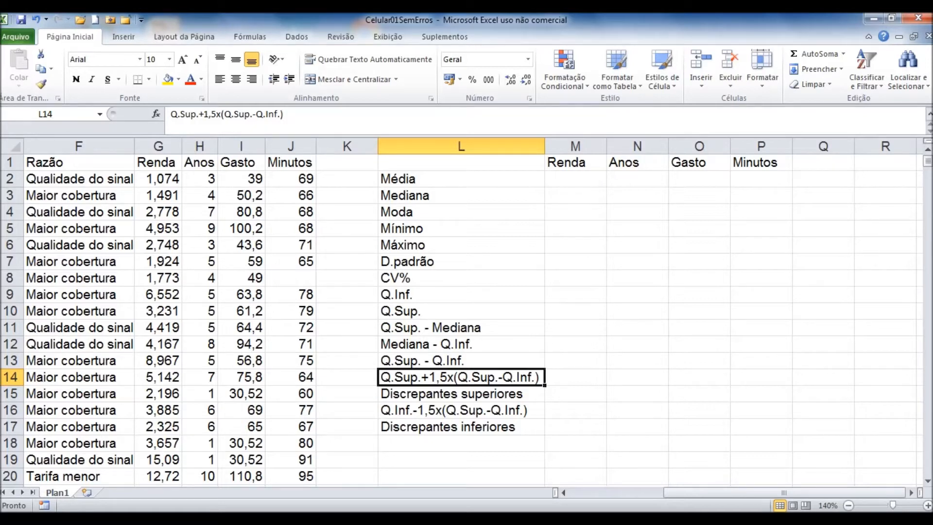
pyautogui.click(576, 394)
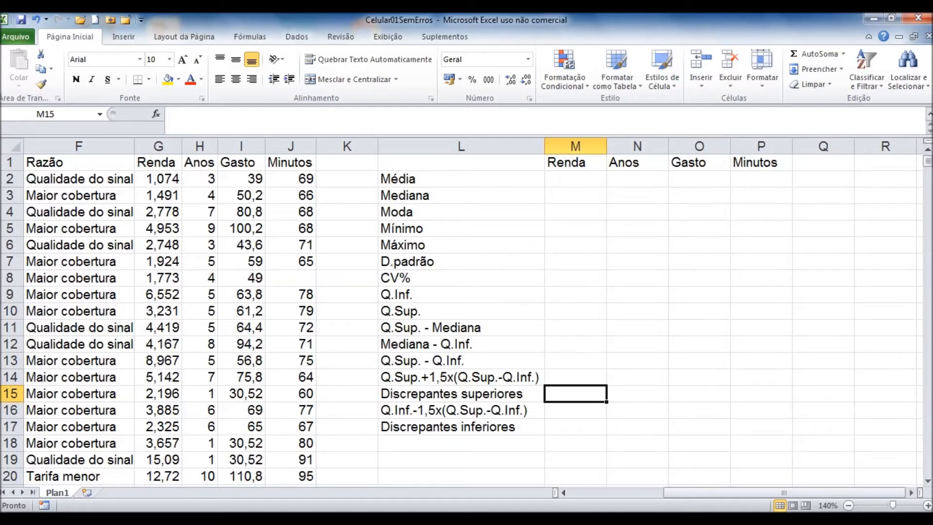
# - Calculate the mean of Renda in cell M2 with the formula =MÉDIA(G2:G5001)
pyautogui.hscroll(1, 466, 311)
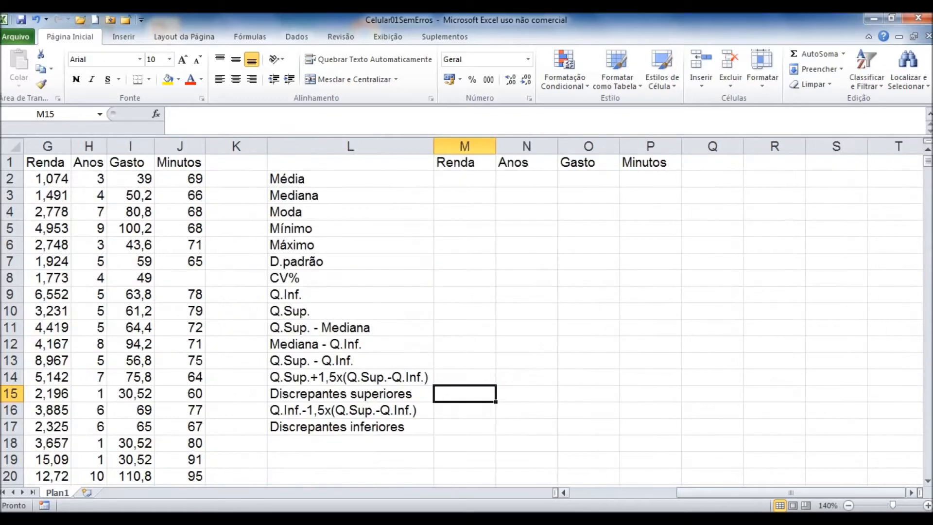
pyautogui.click(464, 179)
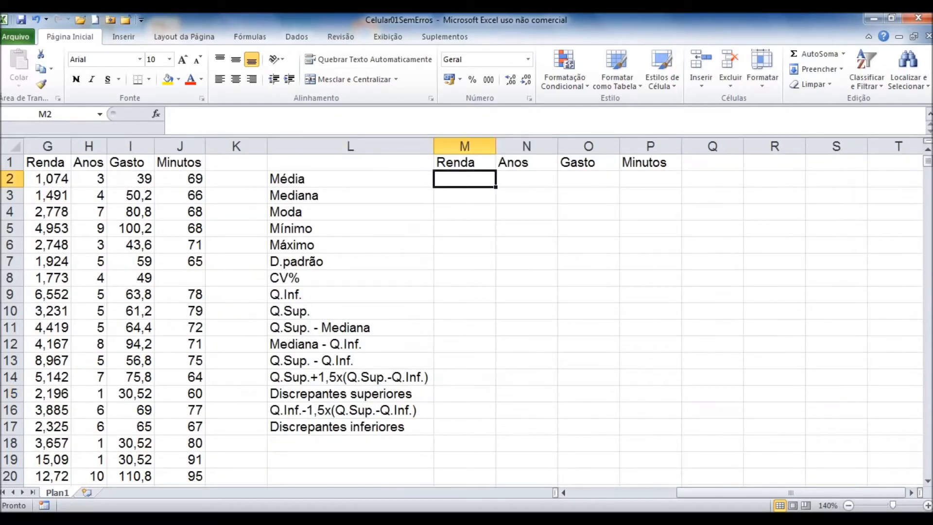
pyautogui.press('capslock')
pyautogui.write('=')
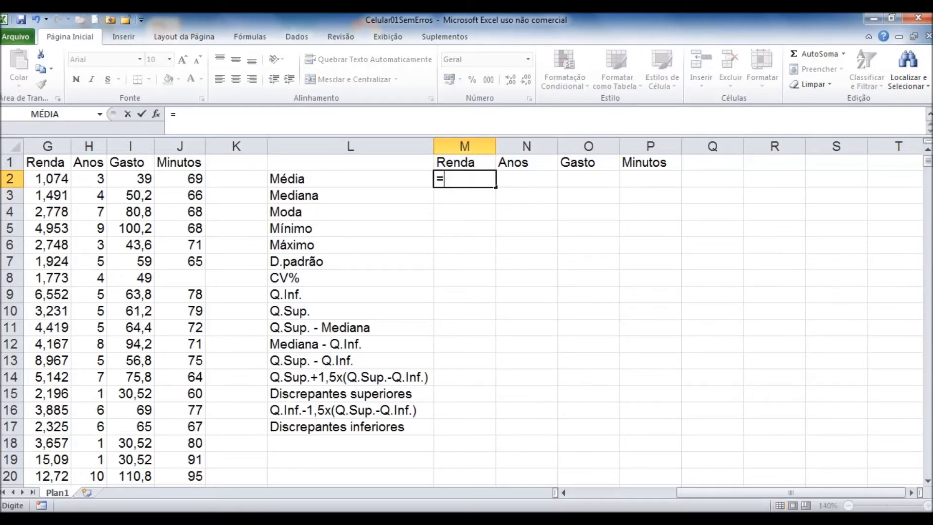
pyautogui.write('M')
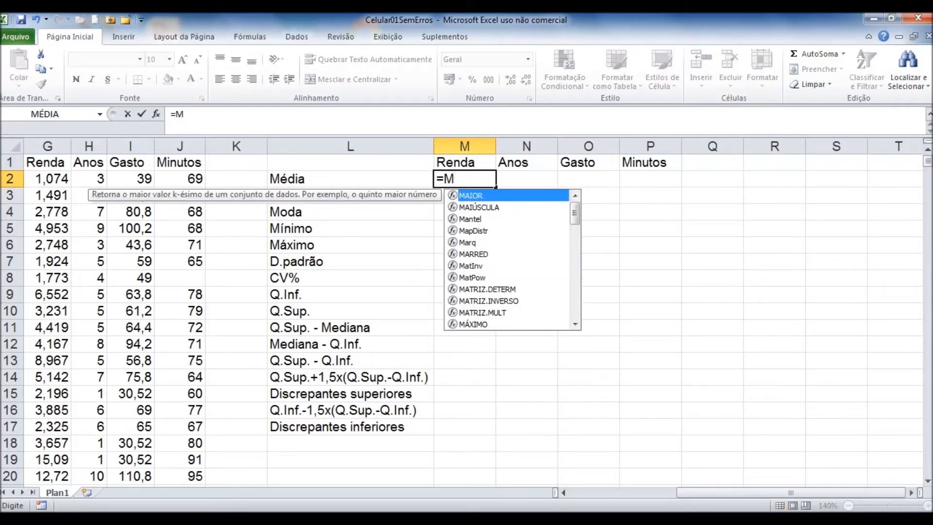
pyautogui.write('ÉDIA')
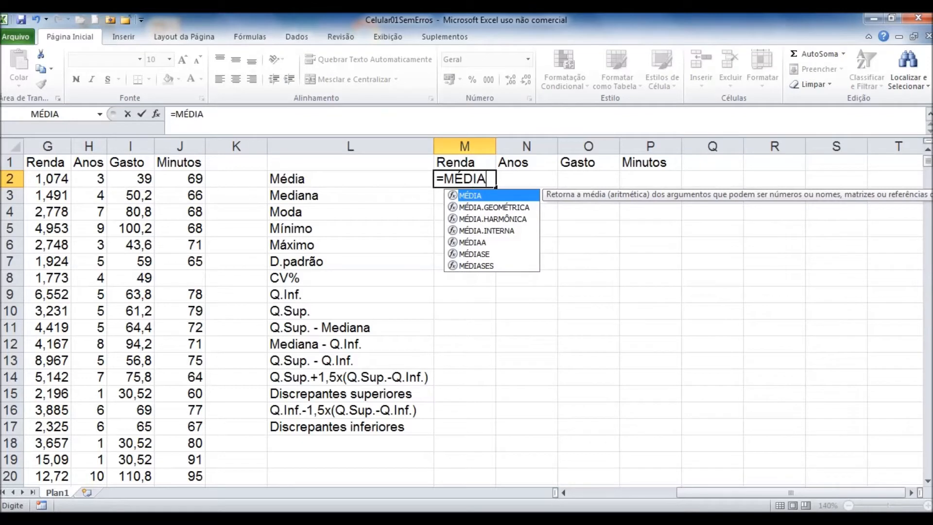
pyautogui.write('(')
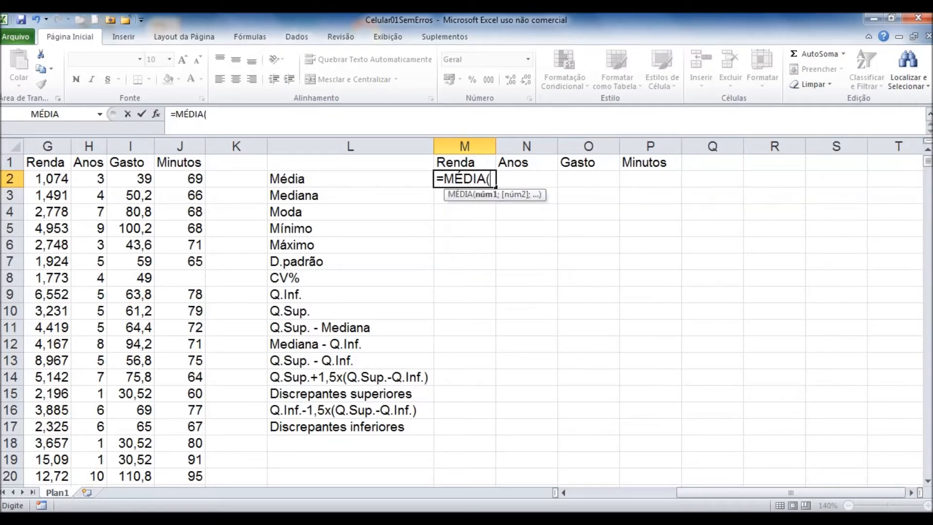
pyautogui.press('BackSpace')
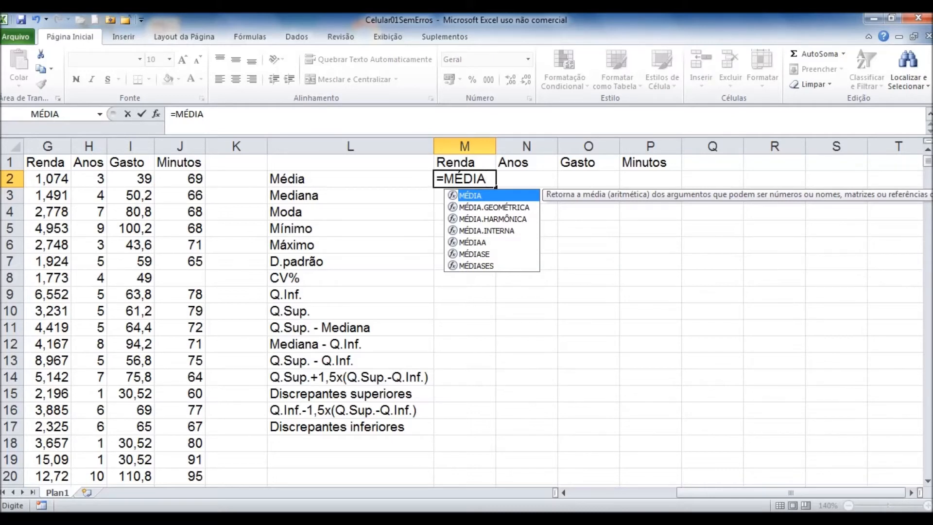
pyautogui.write('(')
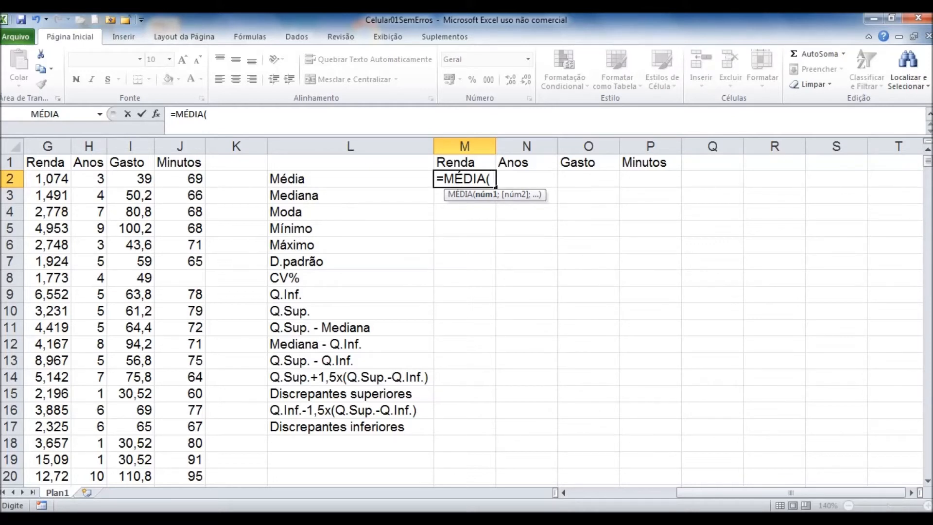
pyautogui.write('G2:')
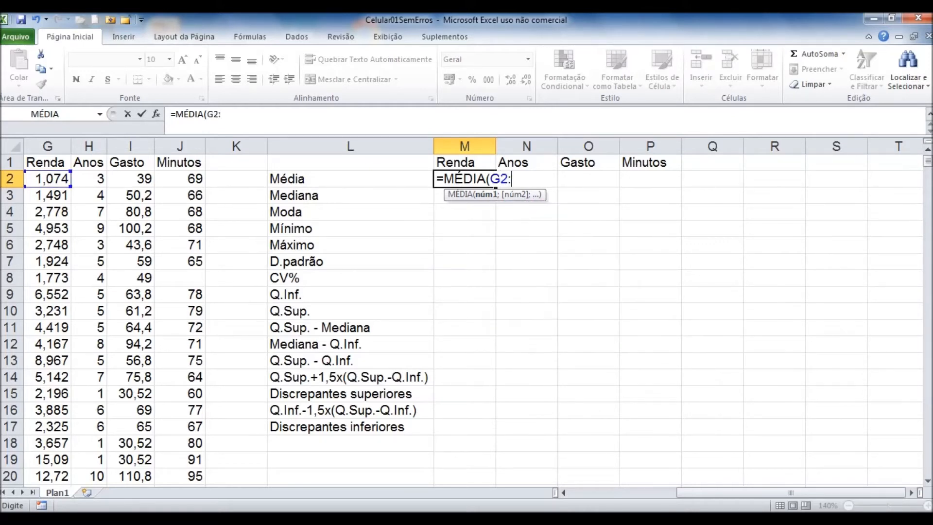
pyautogui.write('G5001)')
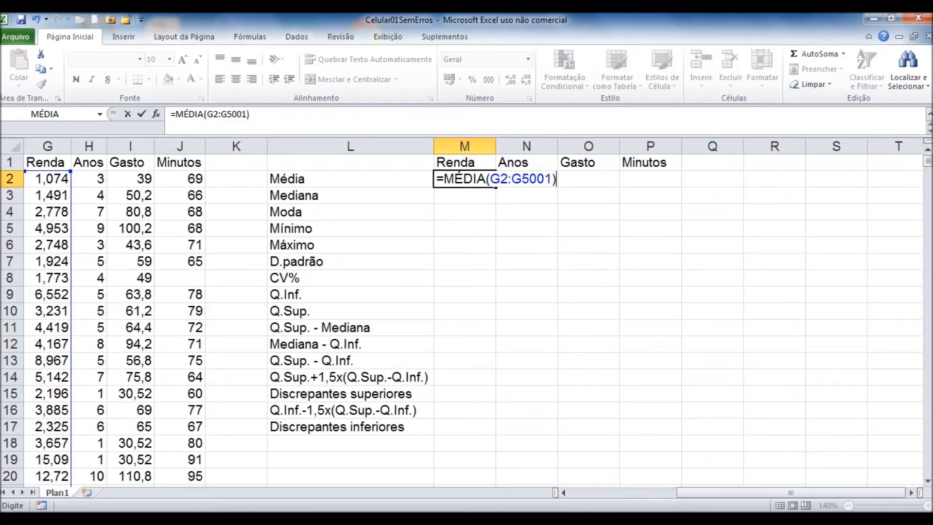
pyautogui.click(564, 492)
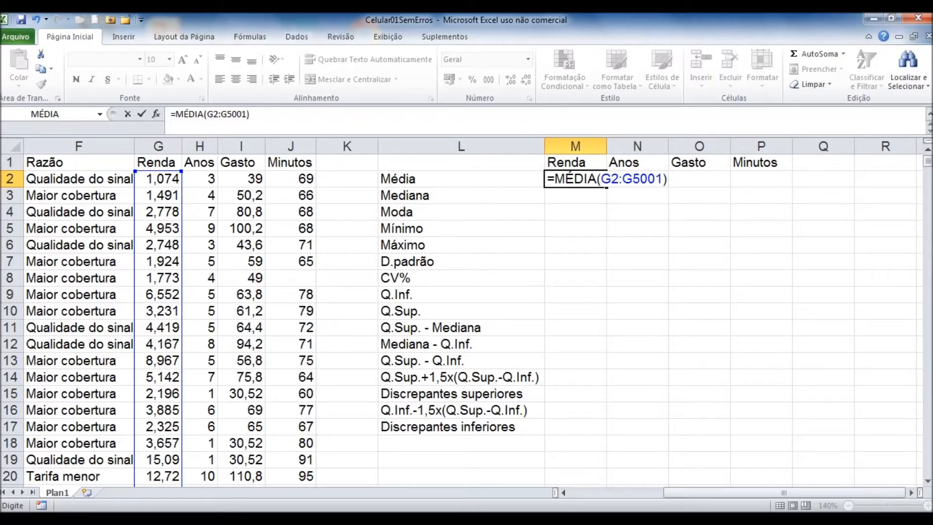
pyautogui.press('Return')
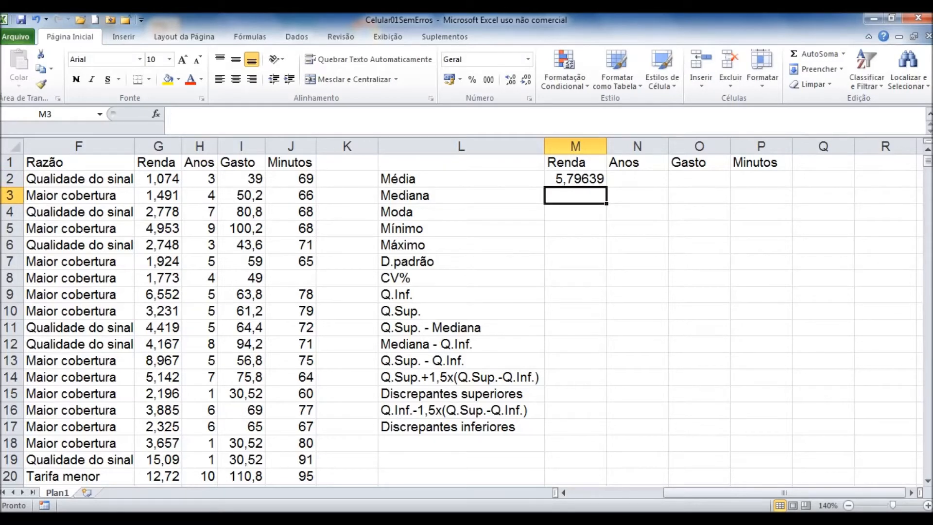
# - Copy the mean formula from M2 across N2:P2 for Anos, Gasto and Minutos, and check the range used in N2
pyautogui.click(575, 179)
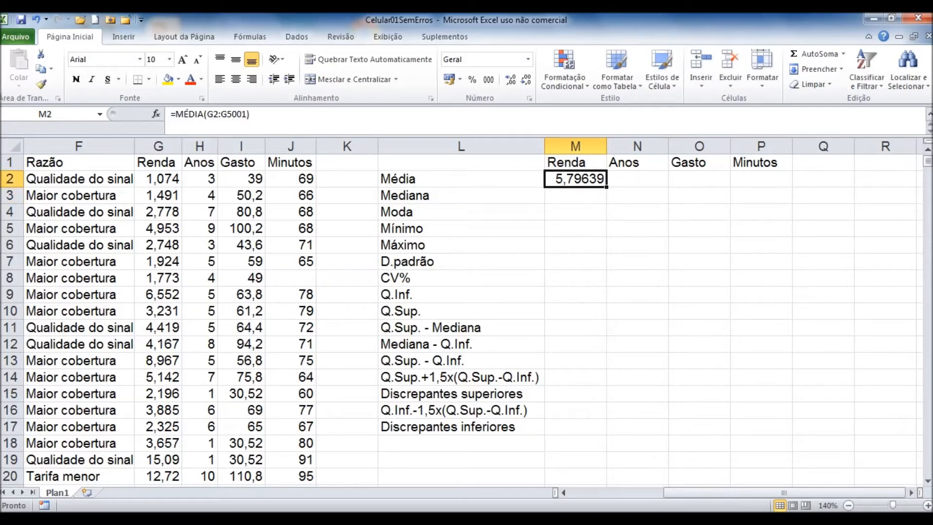
pyautogui.moveTo(607, 187); pyautogui.dragTo(773, 184)
pyautogui.click(637, 179)
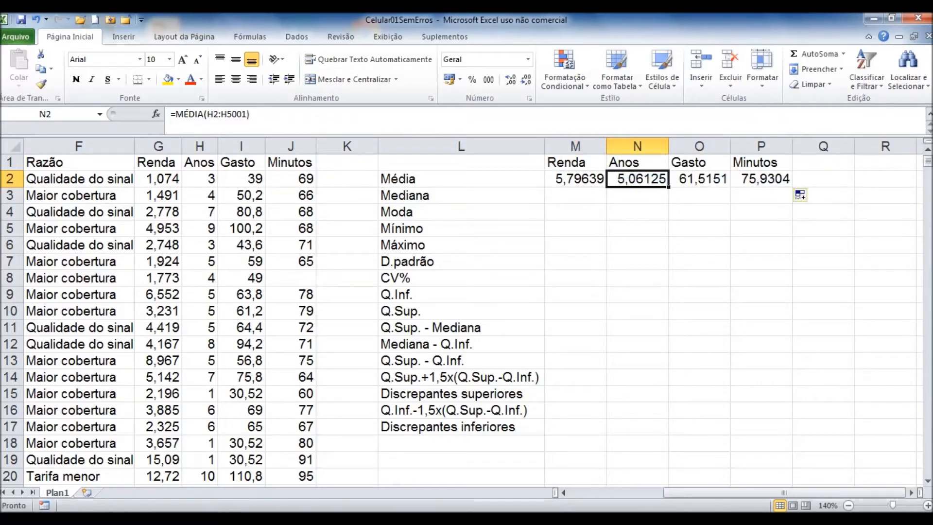
pyautogui.doubleClick(646, 179)
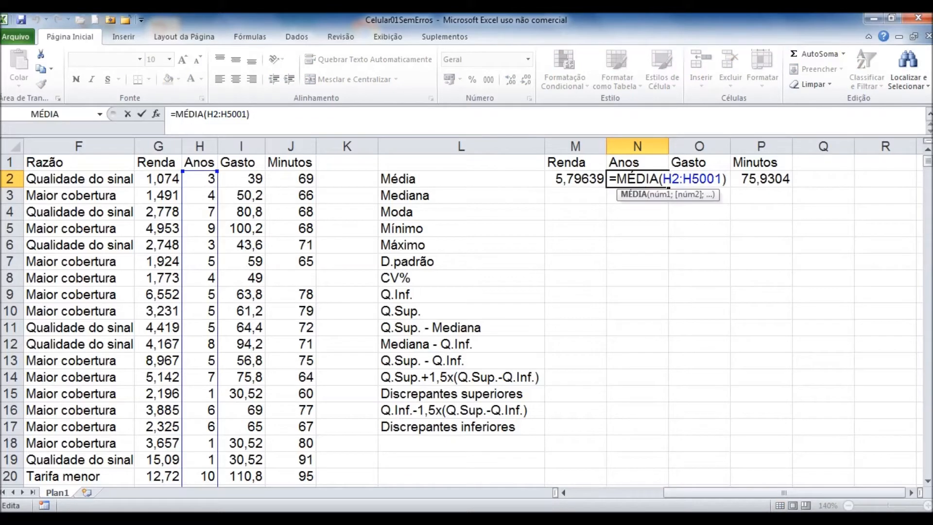
pyautogui.click(637, 179)
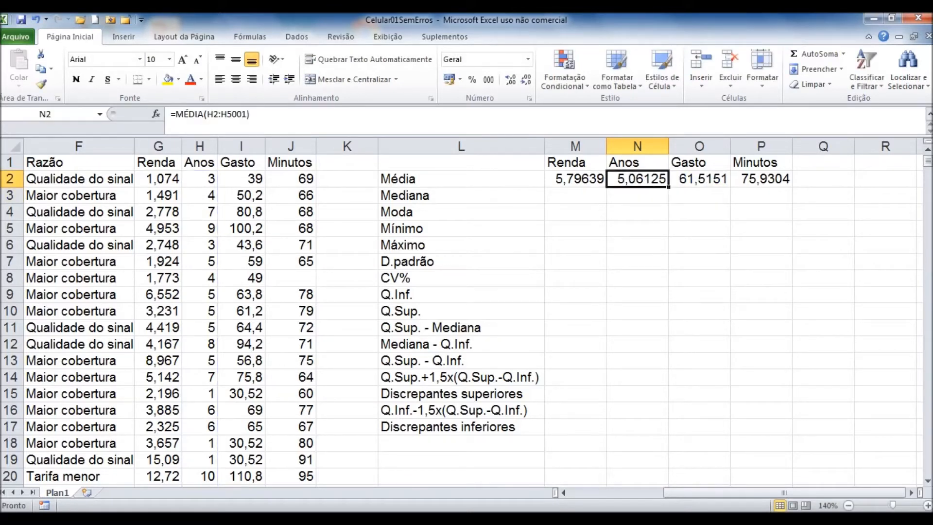
# - Inspect the cell ranges referenced by the copied mean formulas for Gasto in O2 and Minutos in P2
pyautogui.click(700, 179)
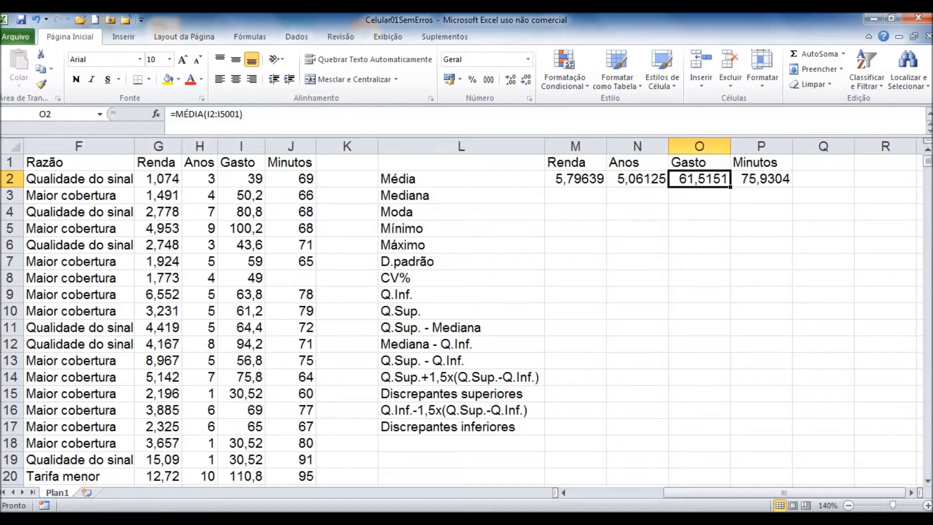
pyautogui.press('F2')
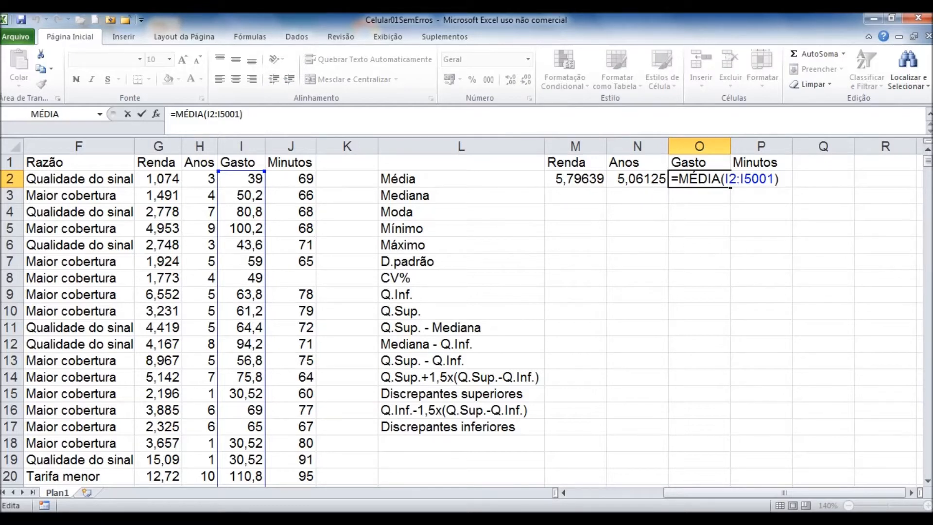
pyautogui.press('Return')
pyautogui.press('Up')
pyautogui.press('Right')
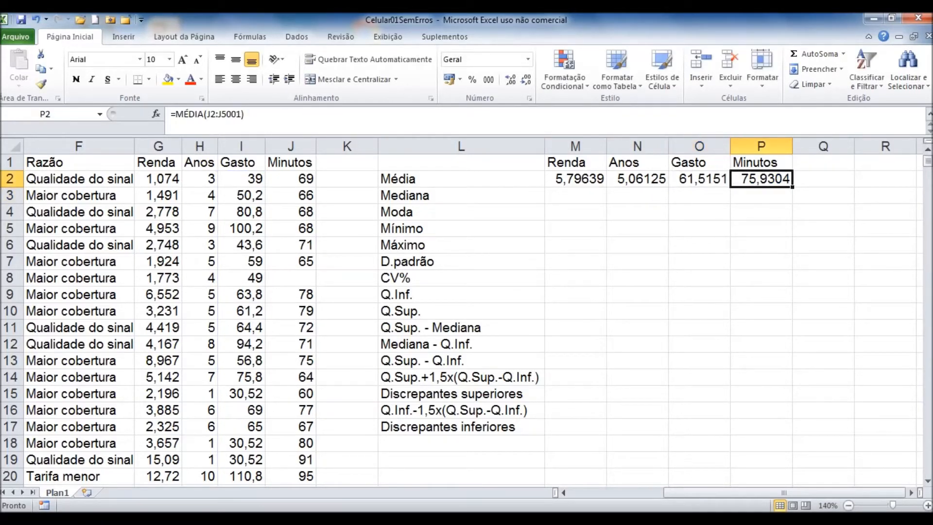
pyautogui.click(227, 115)
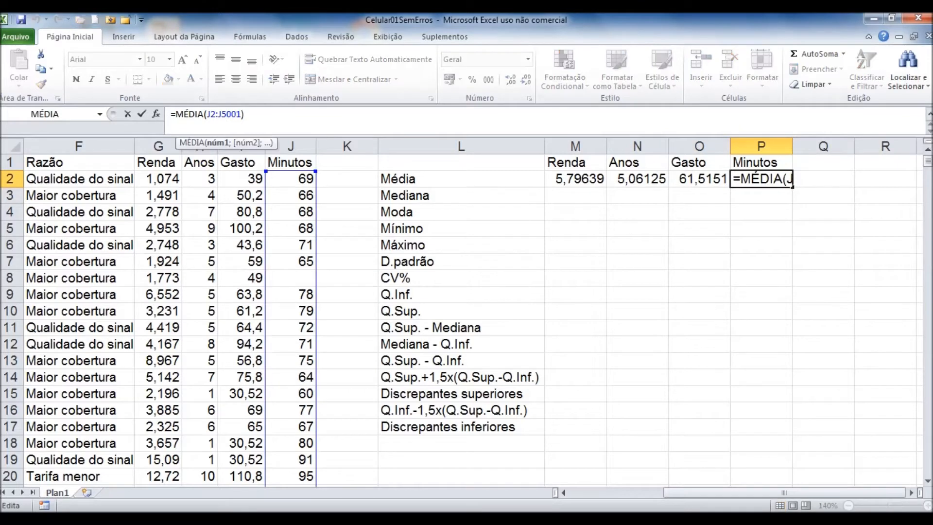
pyautogui.click(783, 179)
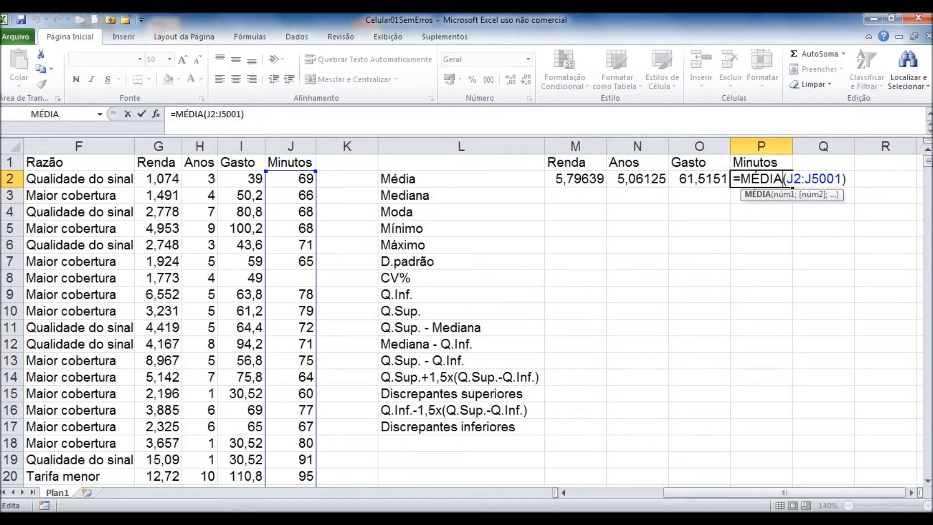
pyautogui.press('Return')
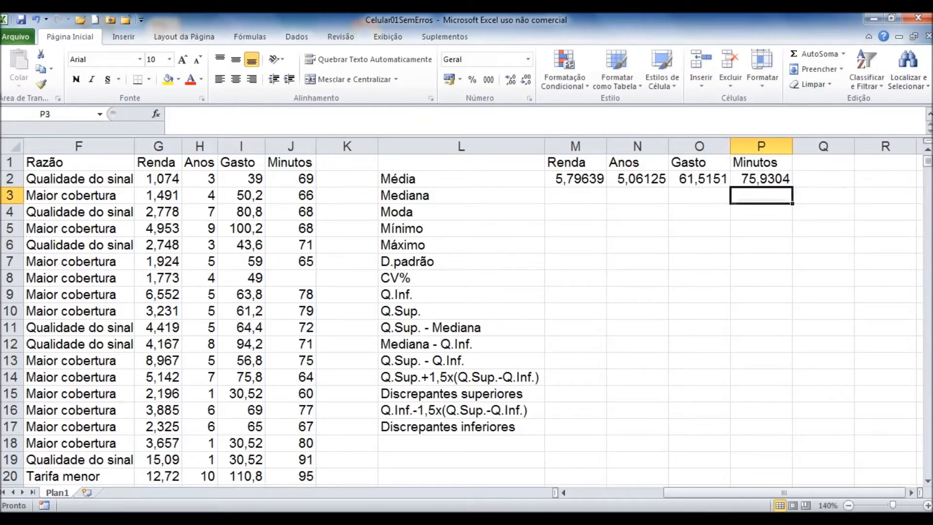
pyautogui.click(761, 179)
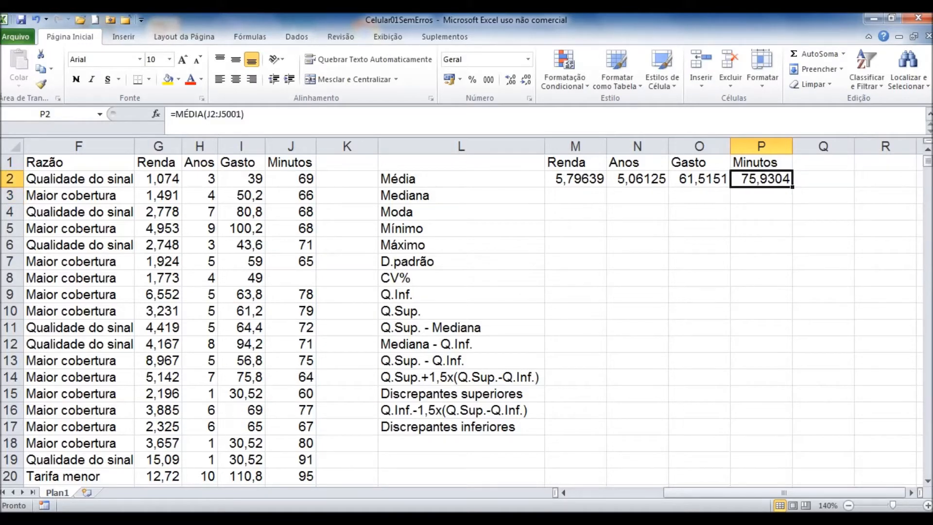
# - Calculate the median of Renda in cell M3 with the formula =MED(G2:G5001)
pyautogui.press('Down')
pyautogui.press('Left')
pyautogui.press('Left')
pyautogui.press('Left')
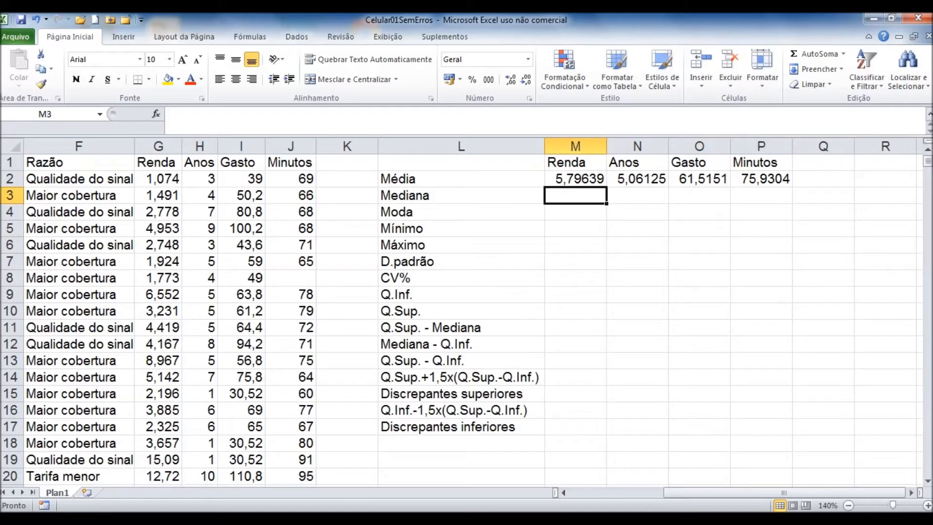
pyautogui.write('=M')
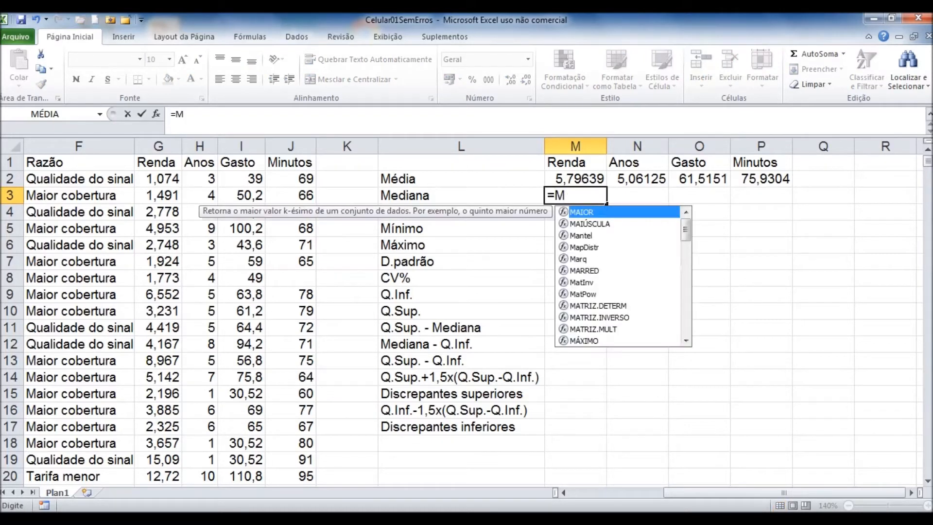
pyautogui.write('ED')
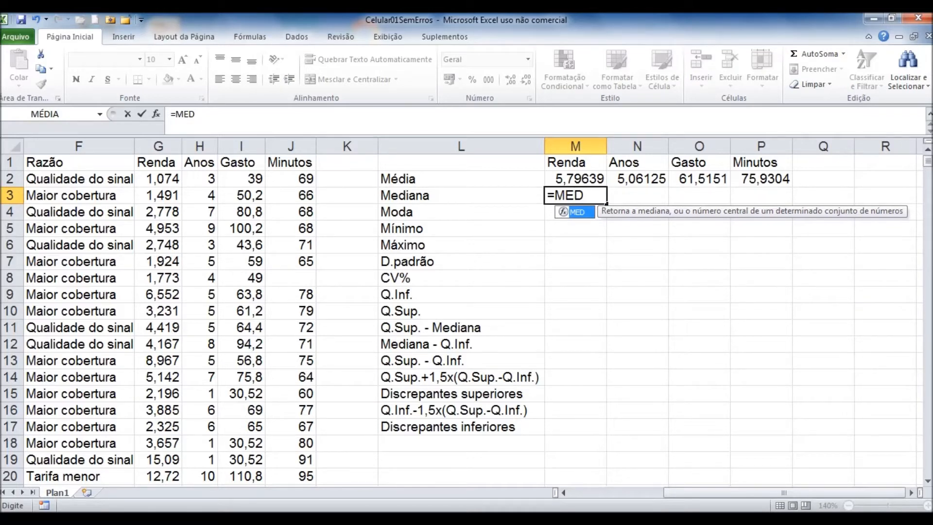
pyautogui.write('(')
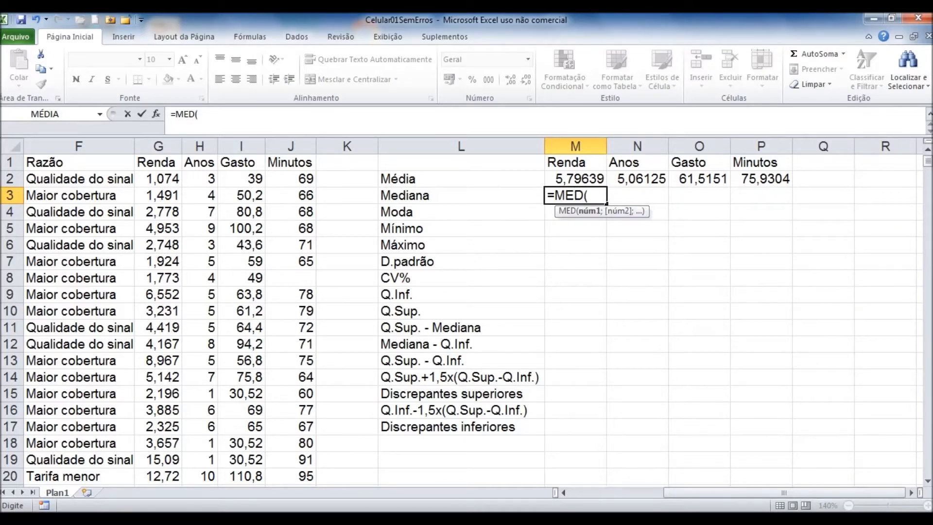
pyautogui.write('G2:G5001')
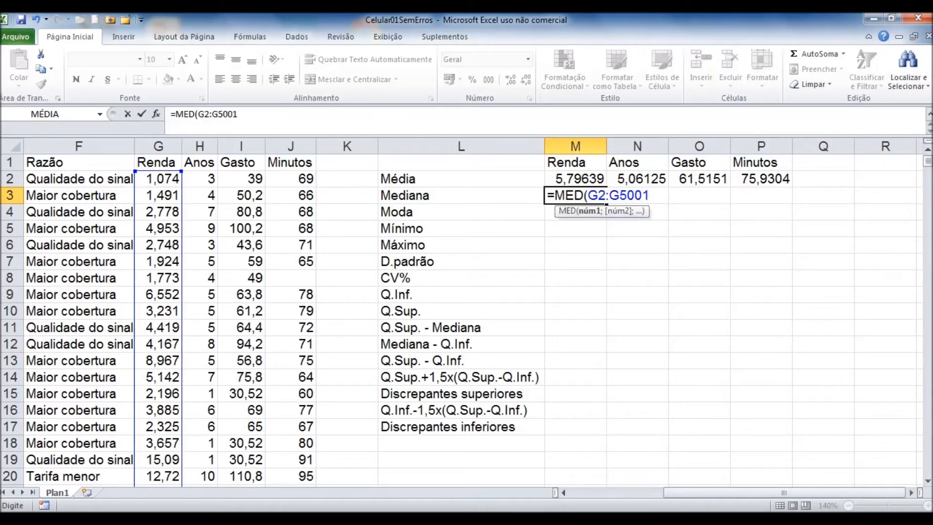
pyautogui.write(')')
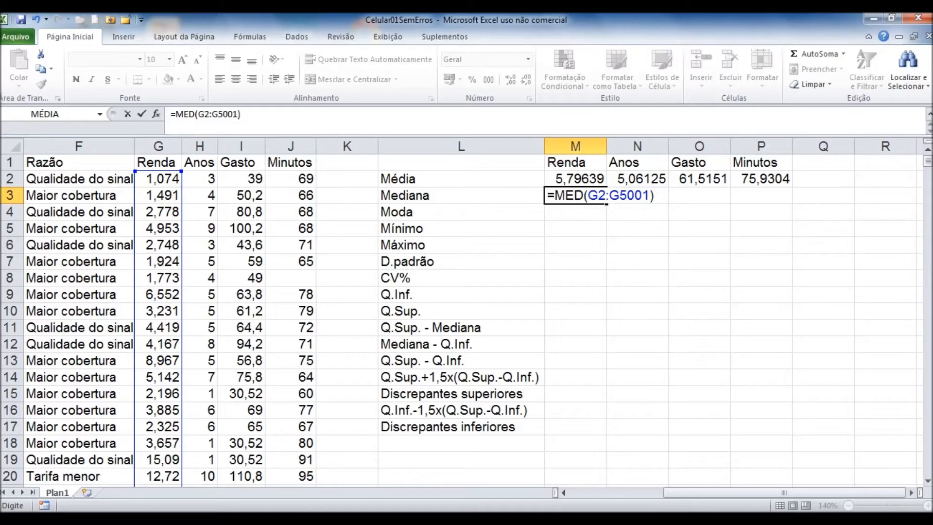
pyautogui.press('Return')
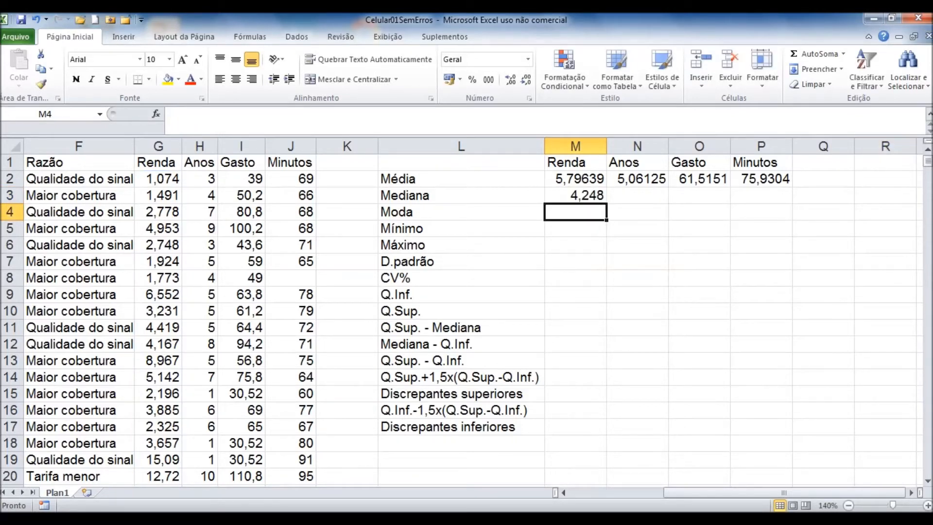
# - Copy the median formula from M3 across N3:P3 and check the ranges used for the other variables
pyautogui.press('Up')
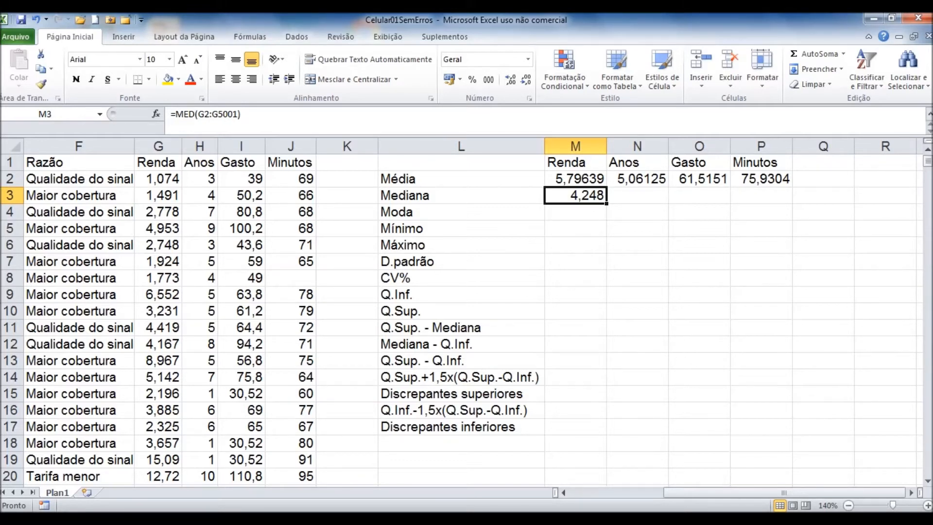
pyautogui.moveTo(606, 203); pyautogui.dragTo(791, 200)
pyautogui.click(637, 195)
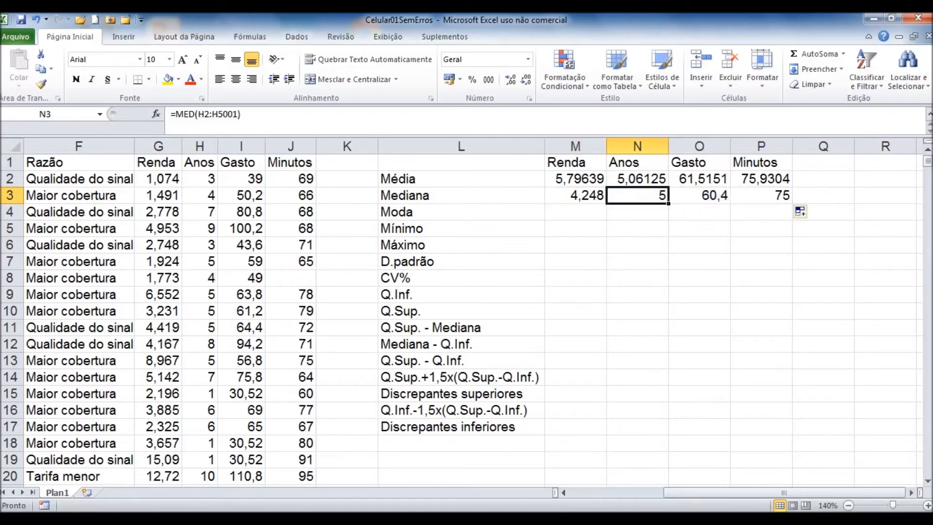
pyautogui.press('Right')
pyautogui.press('Right')
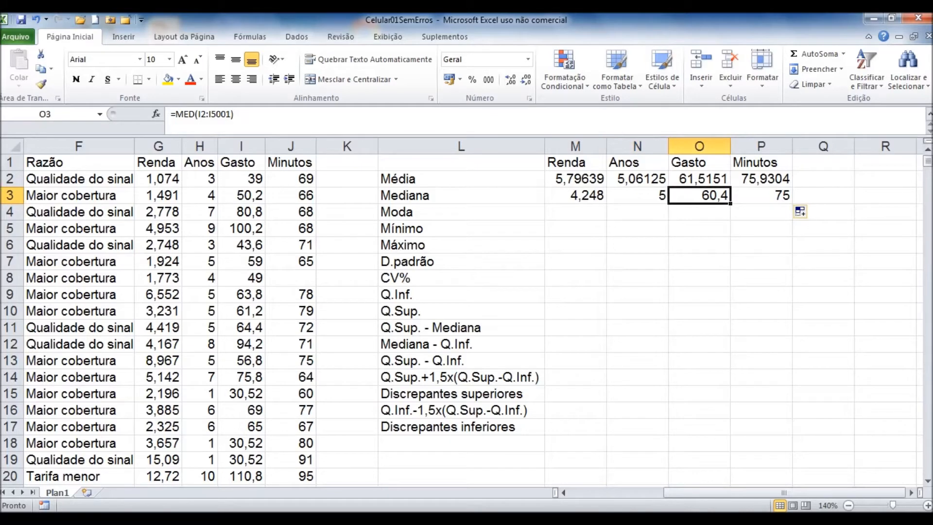
# - Review the medians in row 3 and compare the mean and median of Renda in M2:M3
pyautogui.press('Up')
pyautogui.moveTo(637, 196); pyautogui.dragTo(761, 195)
pyautogui.press('Left')
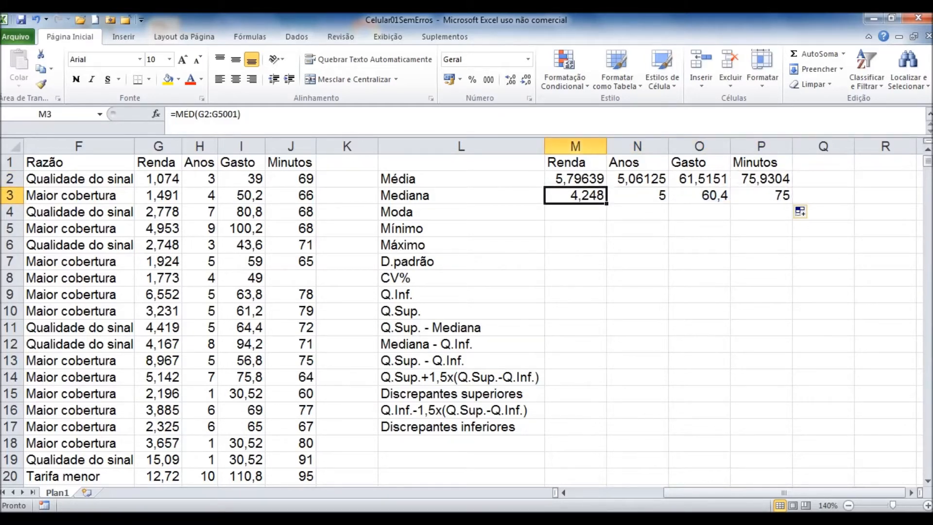
pyautogui.press('Right')
pyautogui.hotkey('shift', 'Right')
pyautogui.hotkey('shift', 'Right')
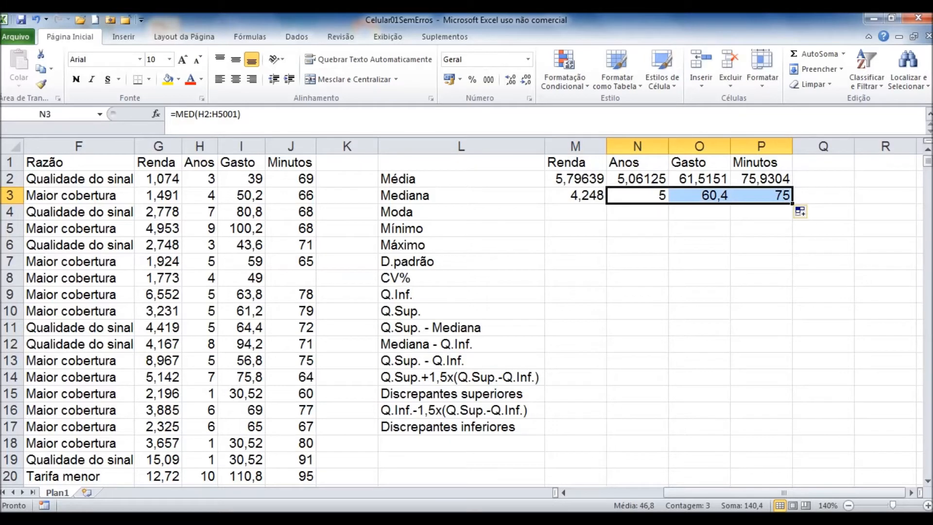
pyautogui.moveTo(575, 179); pyautogui.dragTo(575, 196)
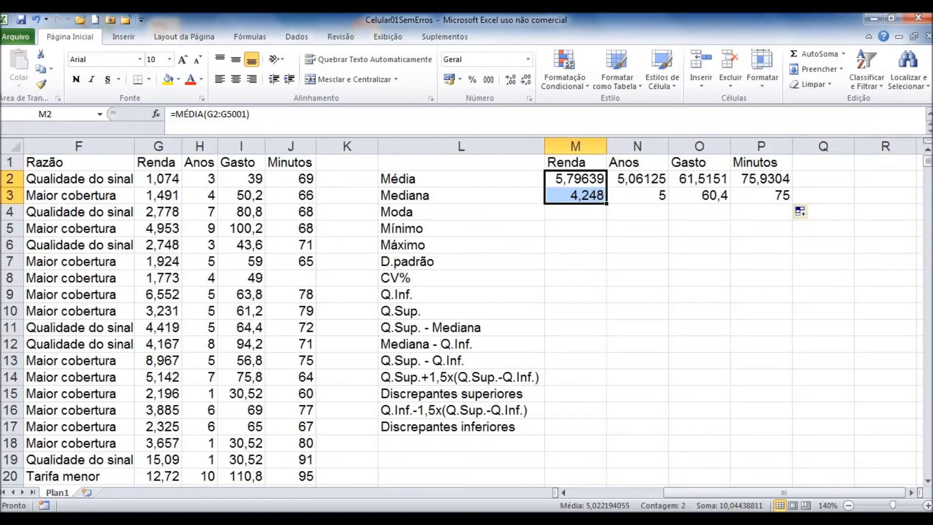
# - Calculate the mode of Renda in cell M4 with the compatibility function formula =MODO(G2:G5001)
pyautogui.click(576, 212)
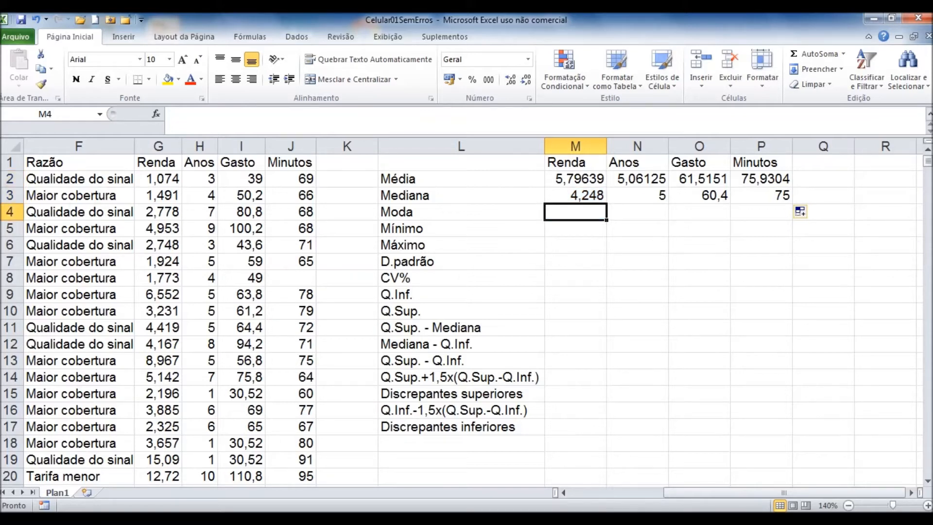
pyautogui.write('=MODO')
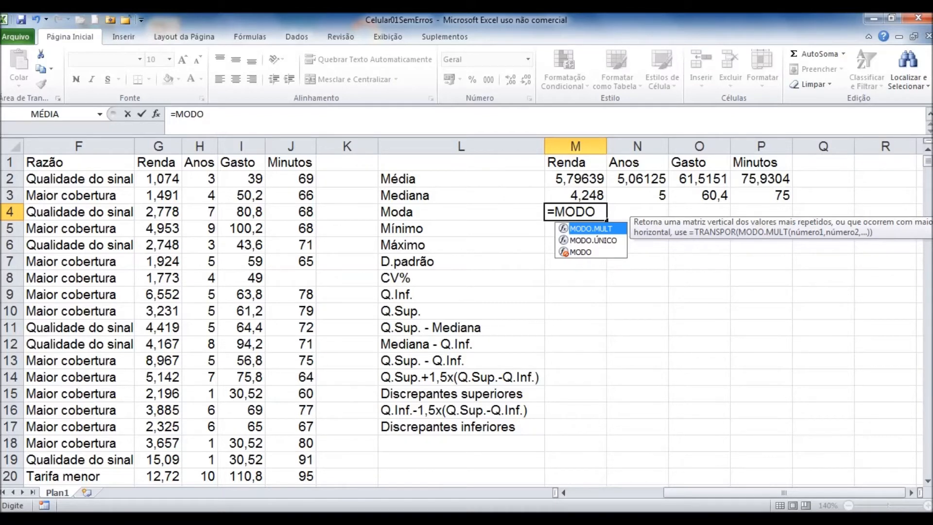
pyautogui.press('Down')
pyautogui.press('Down')
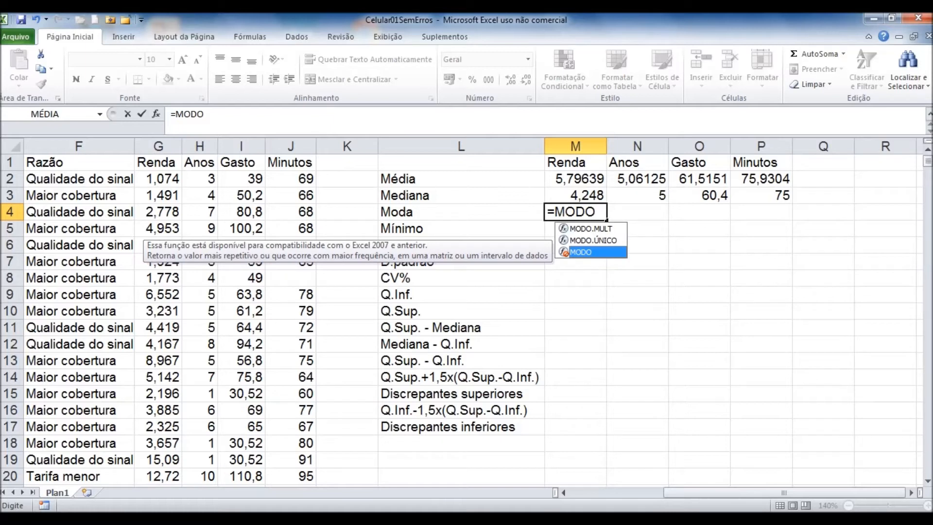
pyautogui.press('Tab')
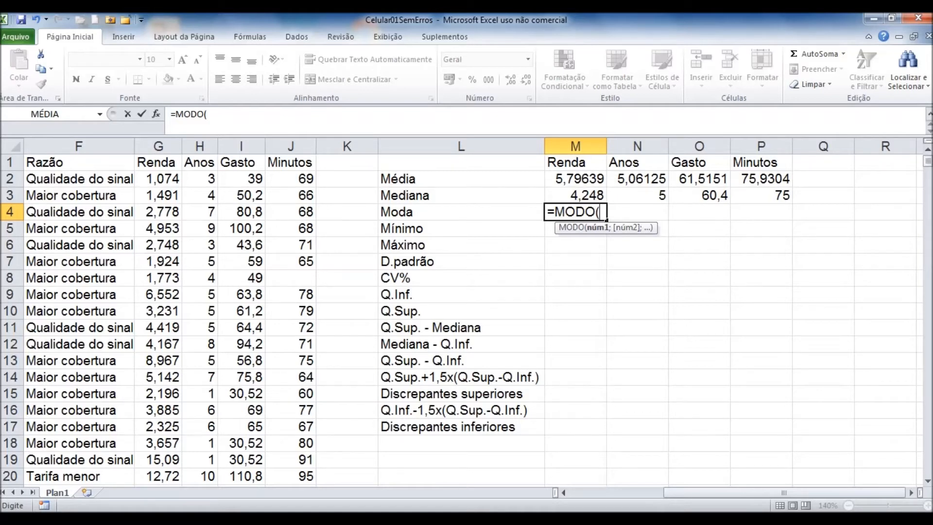
pyautogui.write('G2:')
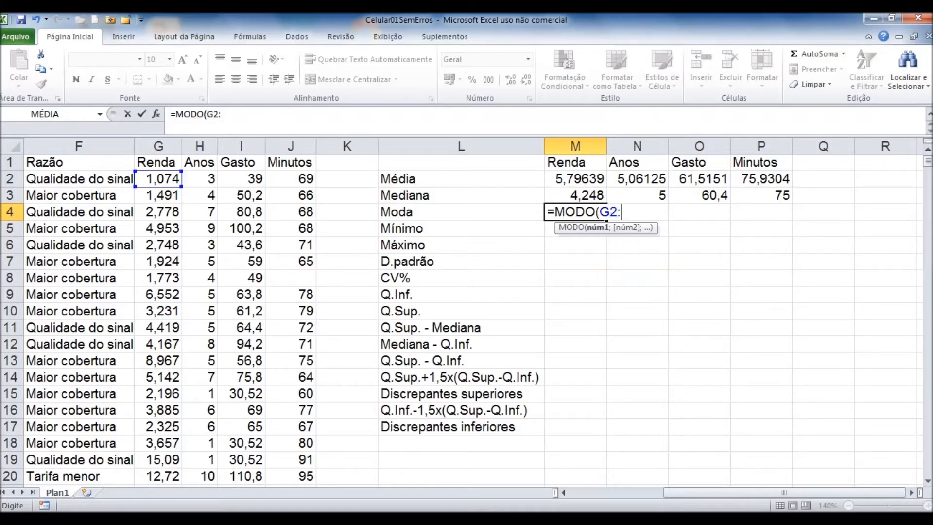
pyautogui.write('G5001)')
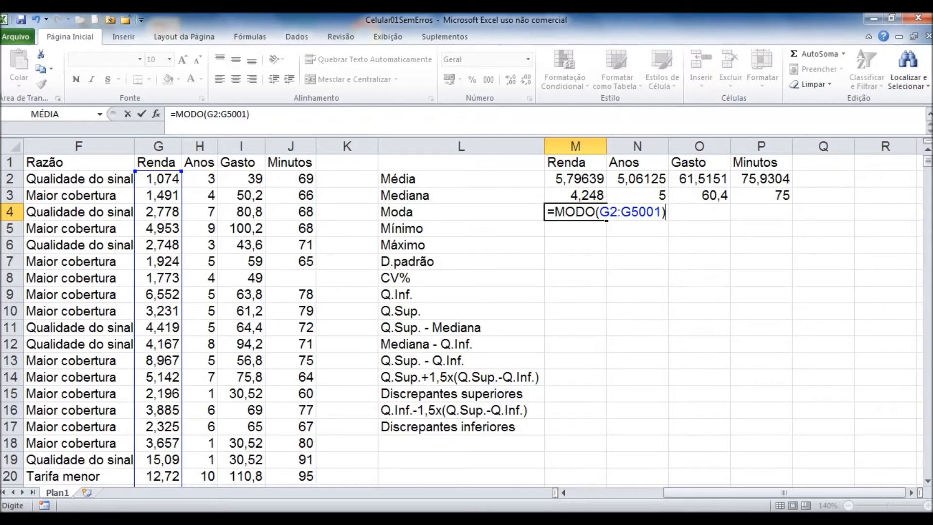
pyautogui.press('Return')
# - Copy the mode formula from M4 across N4:P4 and check the results for Anos, Gasto and Minutos
pyautogui.click(575, 212)
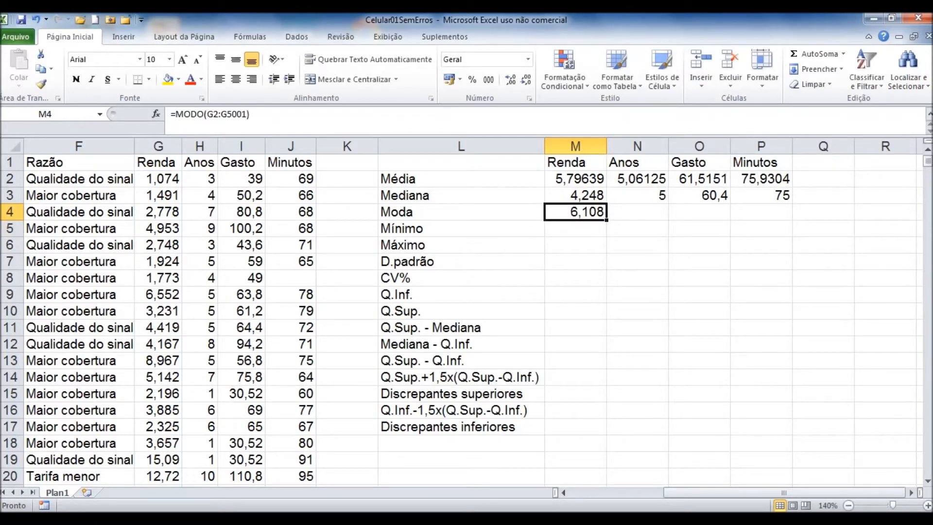
pyautogui.moveTo(606, 220); pyautogui.dragTo(782, 214)
pyautogui.click(575, 212)
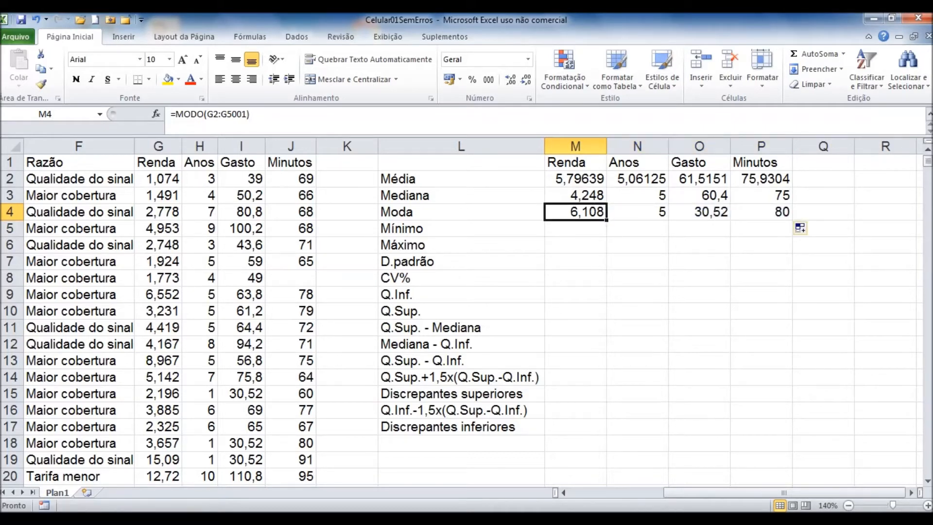
pyautogui.click(637, 212)
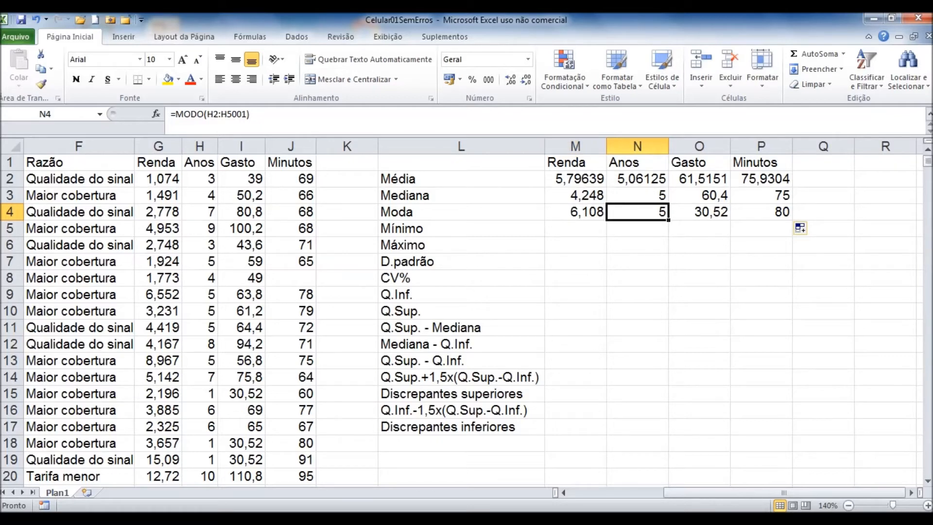
pyautogui.click(699, 212)
pyautogui.click(761, 212)
# - Calculate the minimum of Renda in cell M5 with the formula =MÍNIMO(G2:G5001)
pyautogui.click(576, 228)
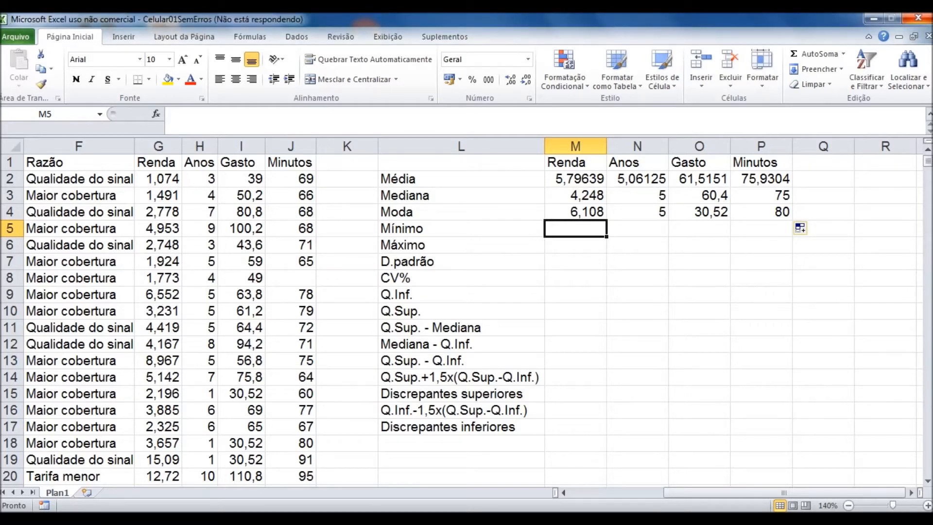
pyautogui.write('=MÍNI')
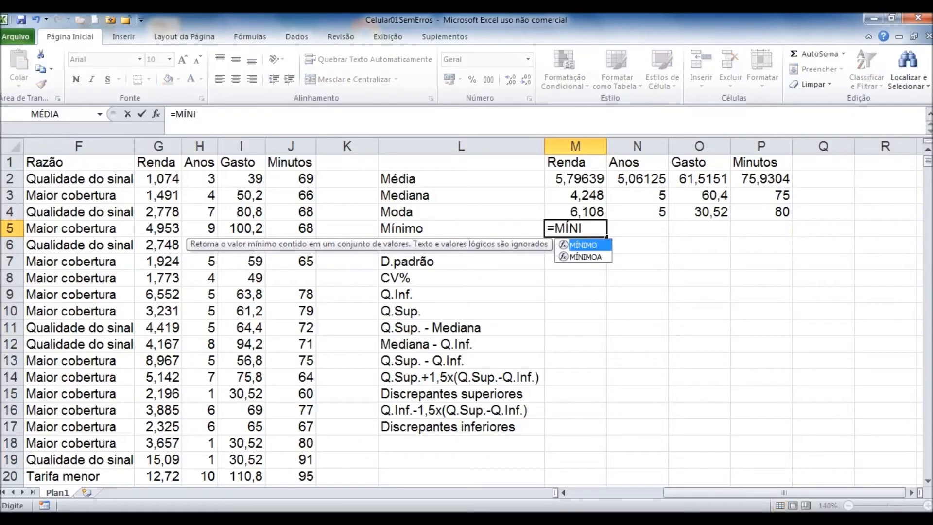
pyautogui.write('MO(G2')
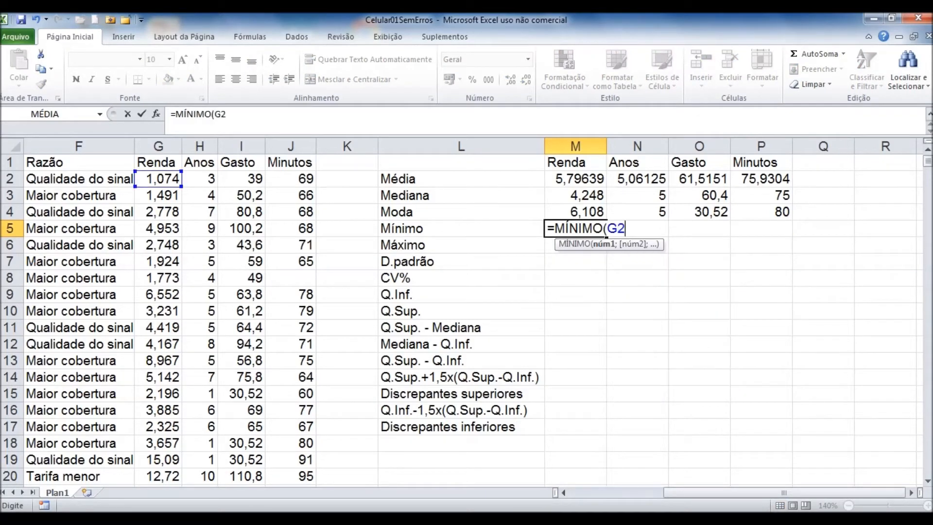
pyautogui.write(':G6')
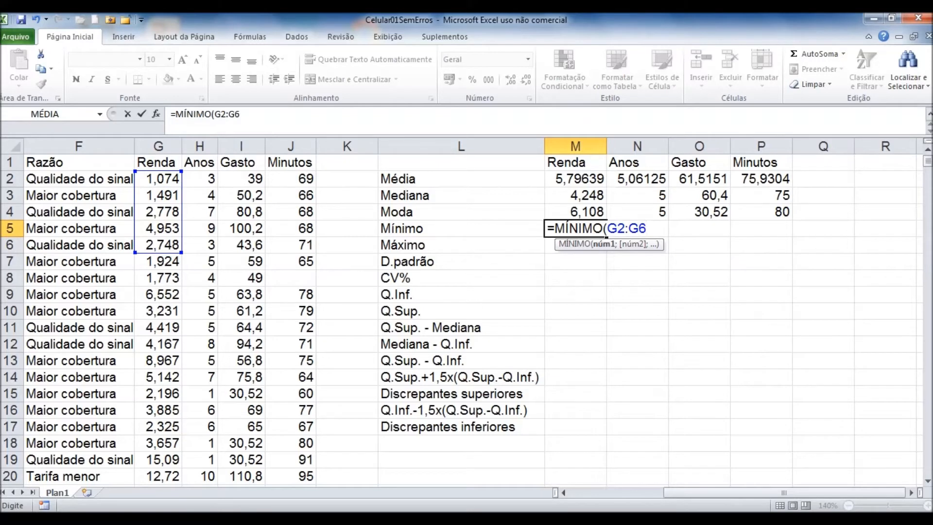
pyautogui.press('BackSpace')
pyautogui.write('5001)')
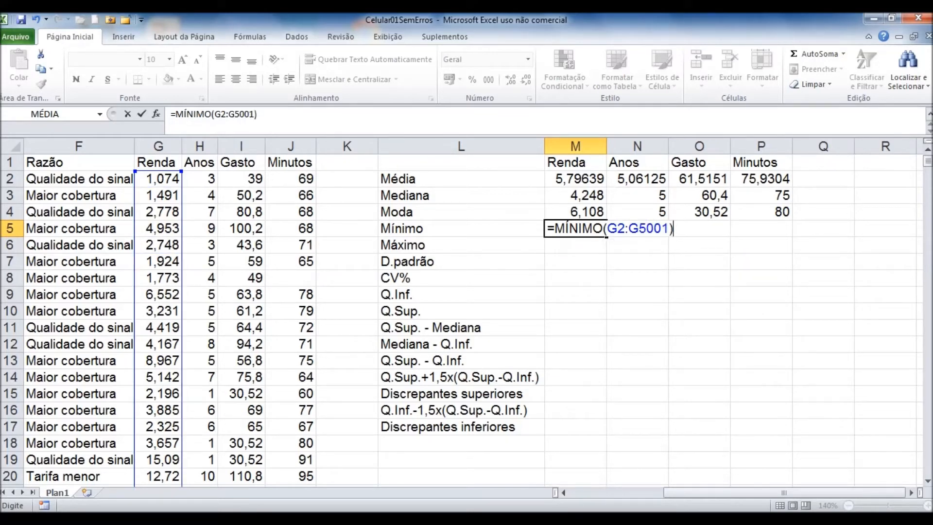
pyautogui.press('Return')
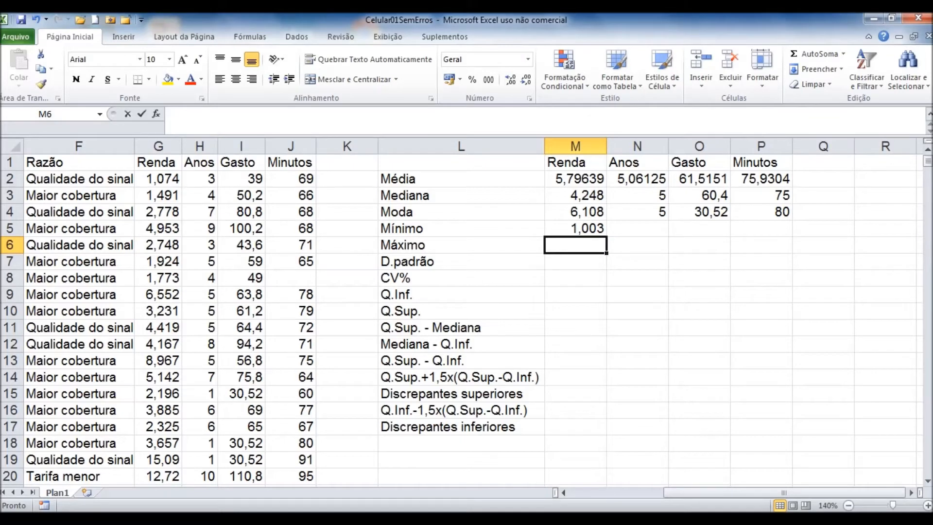
# - Calculate the maximum of Renda in cell M6 with the formula =MÁXIMO(G2:G5001)
pyautogui.write('=MÁXIM')
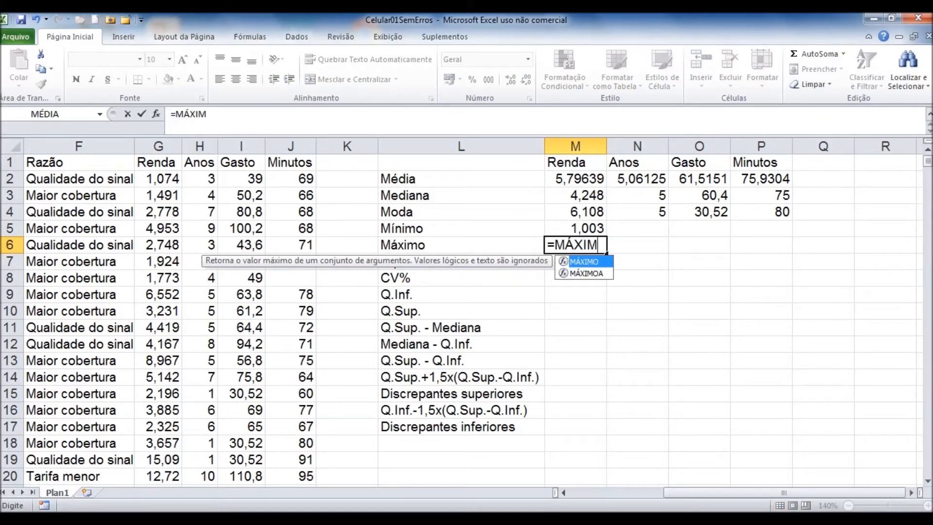
pyautogui.write('O(G2:G5001)')
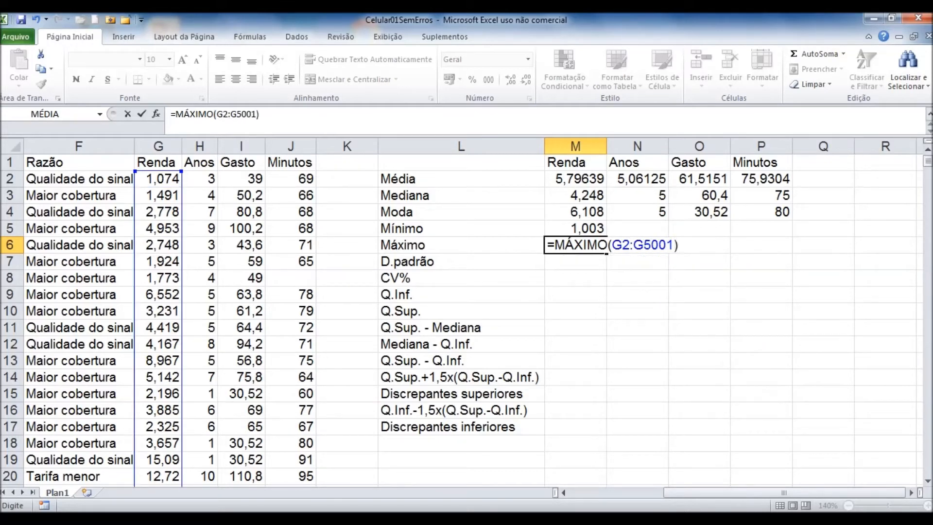
pyautogui.press('Return')
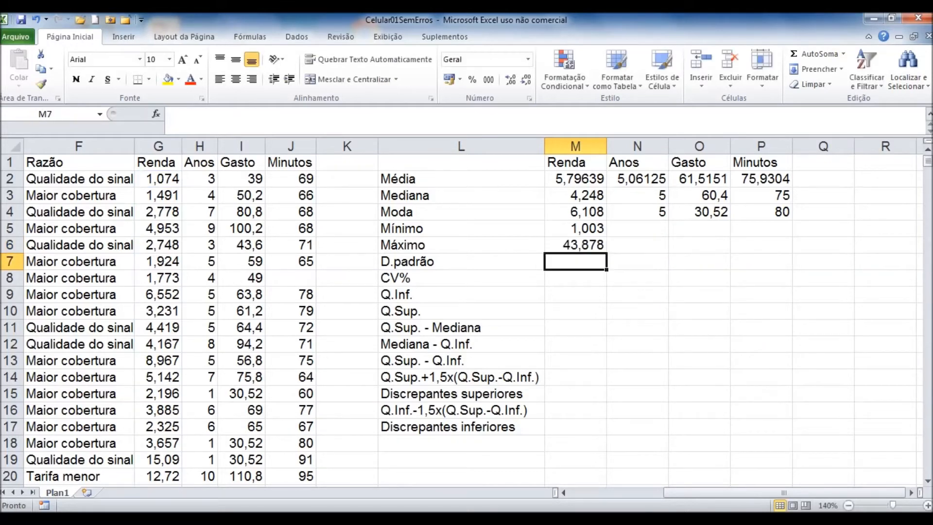
# - Copy the minimum and maximum formulas from M5:M6 across N5:P6 and check the results for Anos, Gasto and Minutos
pyautogui.moveTo(575, 229); pyautogui.dragTo(576, 245)
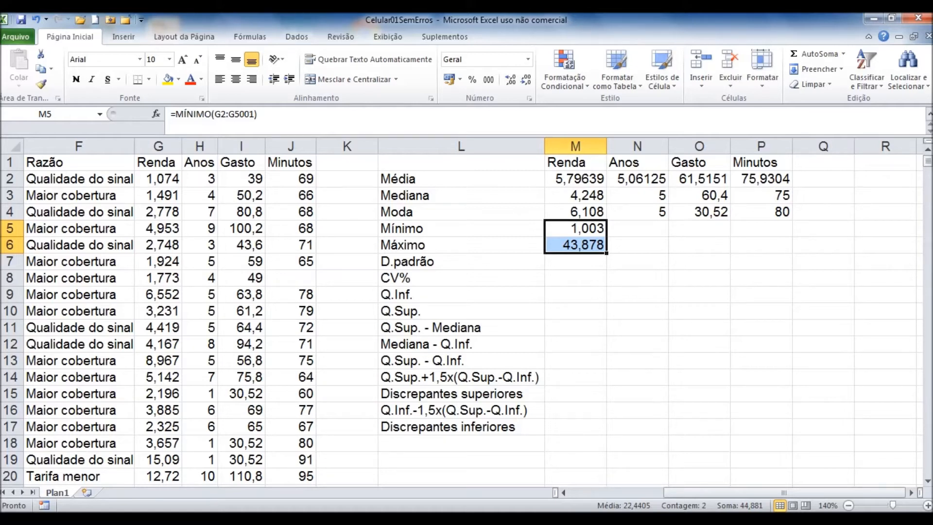
pyautogui.moveTo(607, 254); pyautogui.dragTo(789, 254)
pyautogui.moveTo(638, 228); pyautogui.dragTo(638, 244)
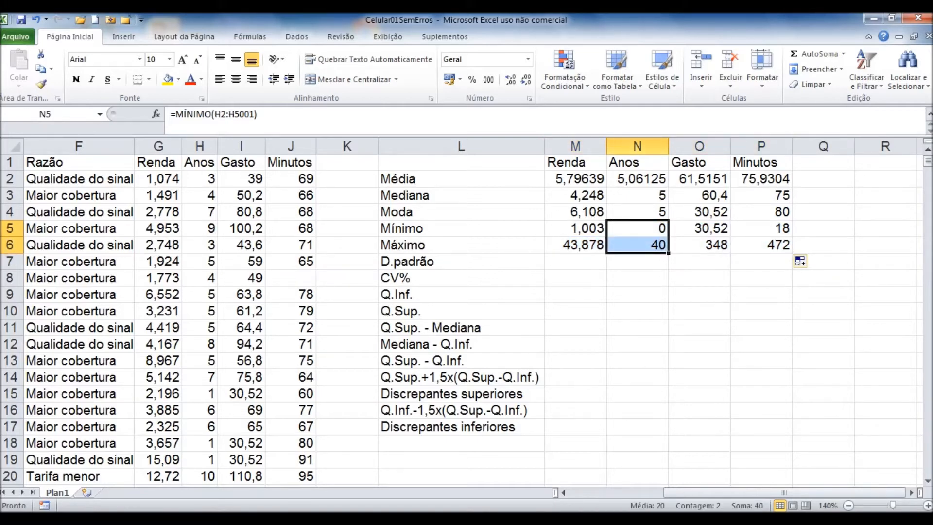
pyautogui.click(637, 245)
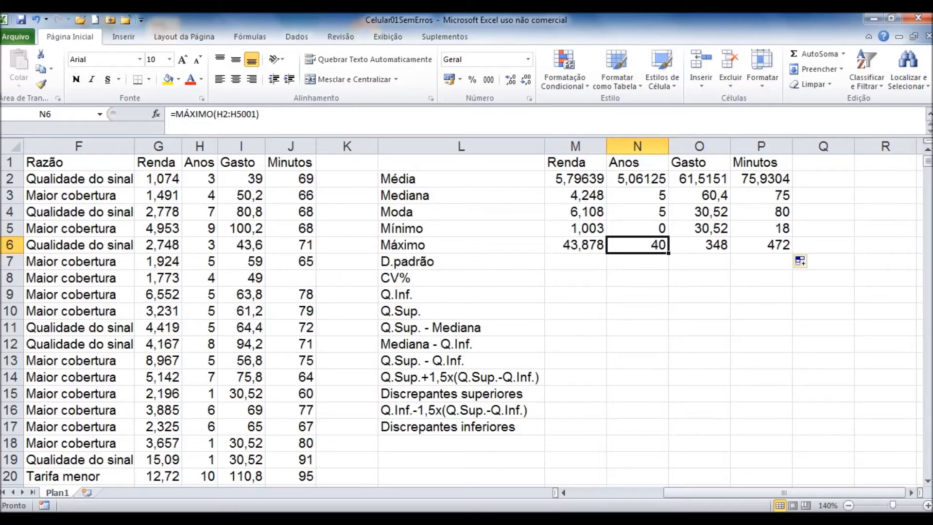
pyautogui.click(699, 245)
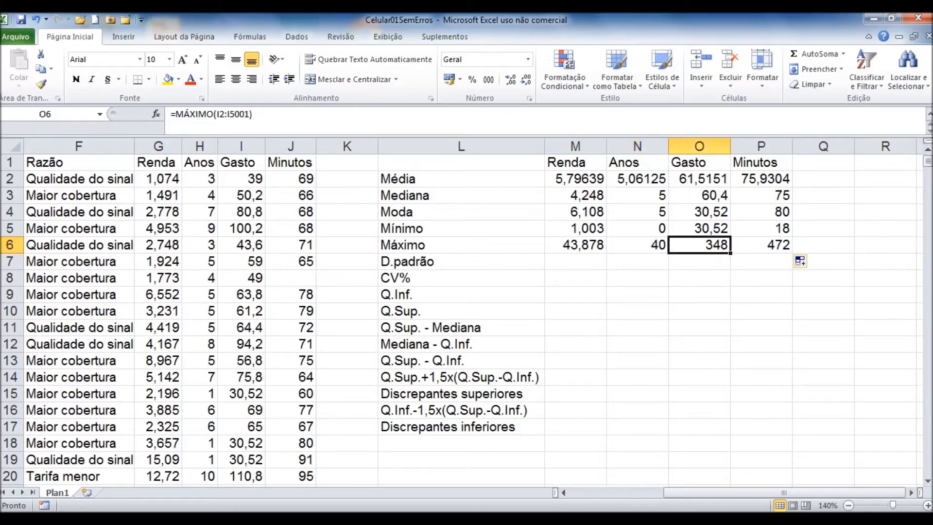
pyautogui.moveTo(699, 228); pyautogui.dragTo(700, 245)
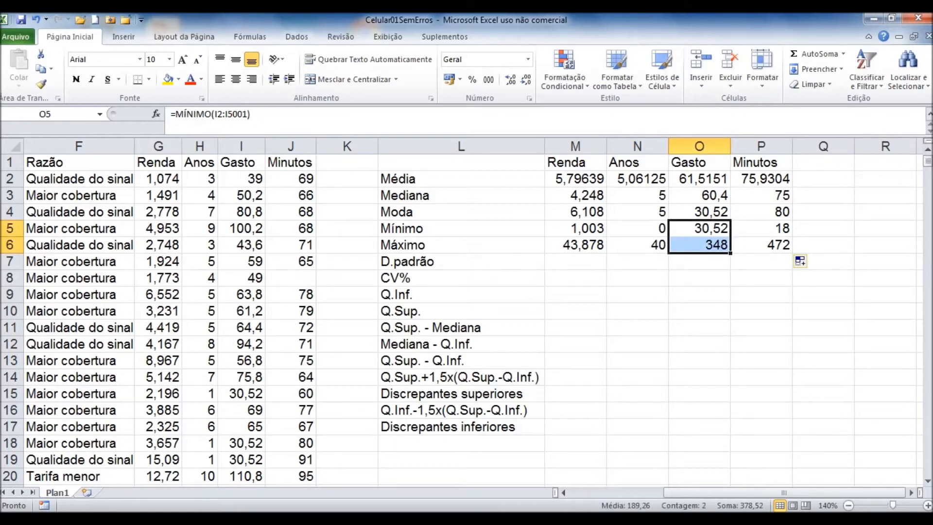
pyautogui.moveTo(761, 245); pyautogui.dragTo(761, 228)
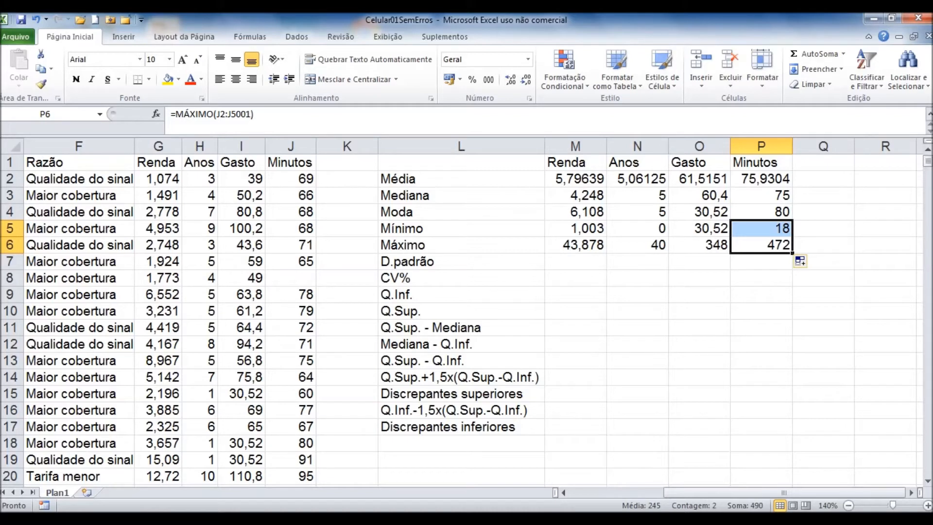
# - Calculate the sample standard deviation of Renda in cell M7 with the compatibility function formula =DESVPAD(G2:G5001)
pyautogui.click(575, 261)
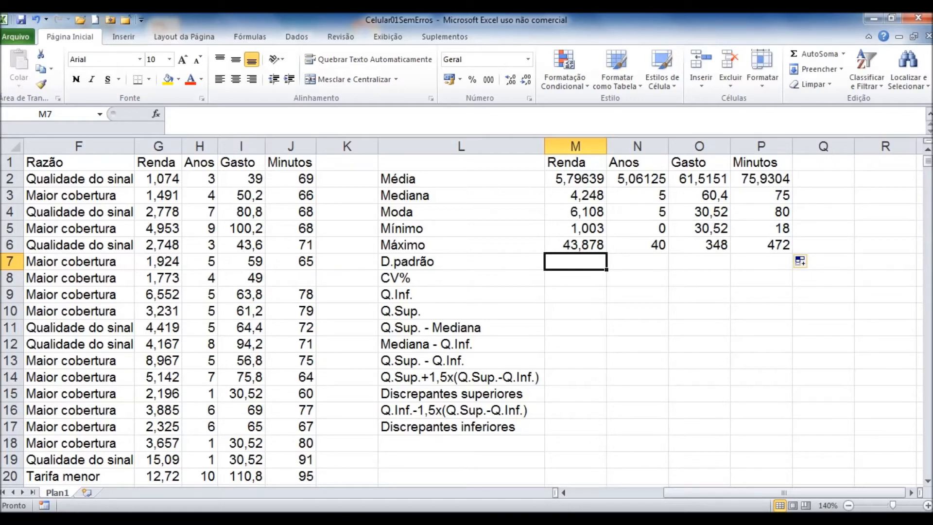
pyautogui.write('=DES')
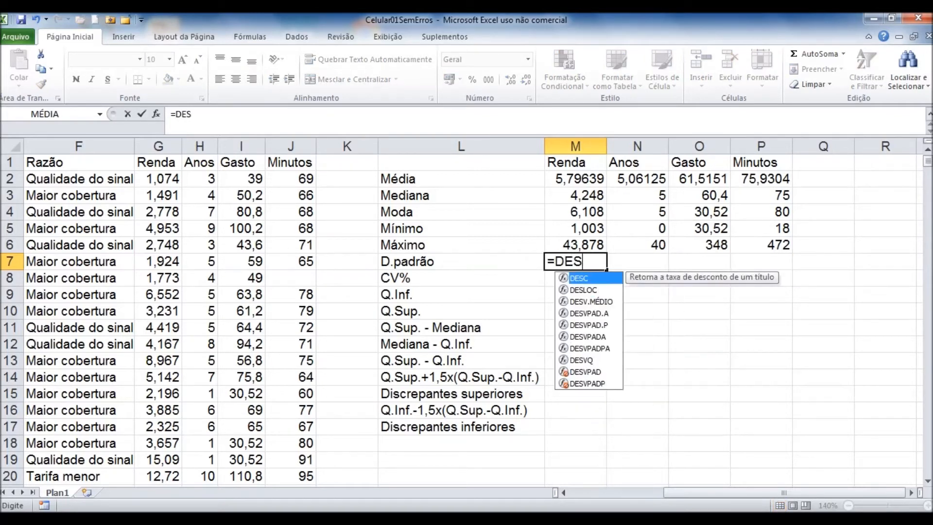
pyautogui.write('V')
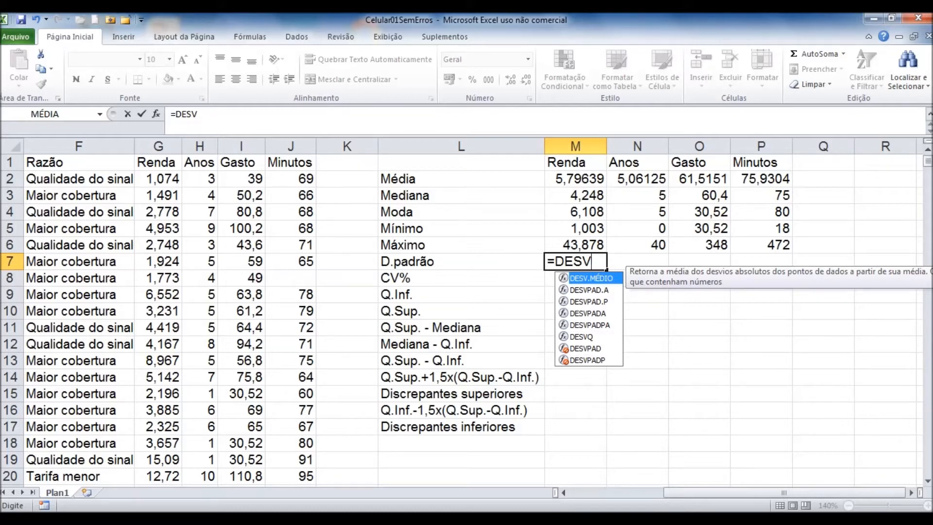
pyautogui.press('Down')
pyautogui.press('Down')
pyautogui.press('Down')
pyautogui.press('Down')
pyautogui.press('Down')
pyautogui.press('Down')
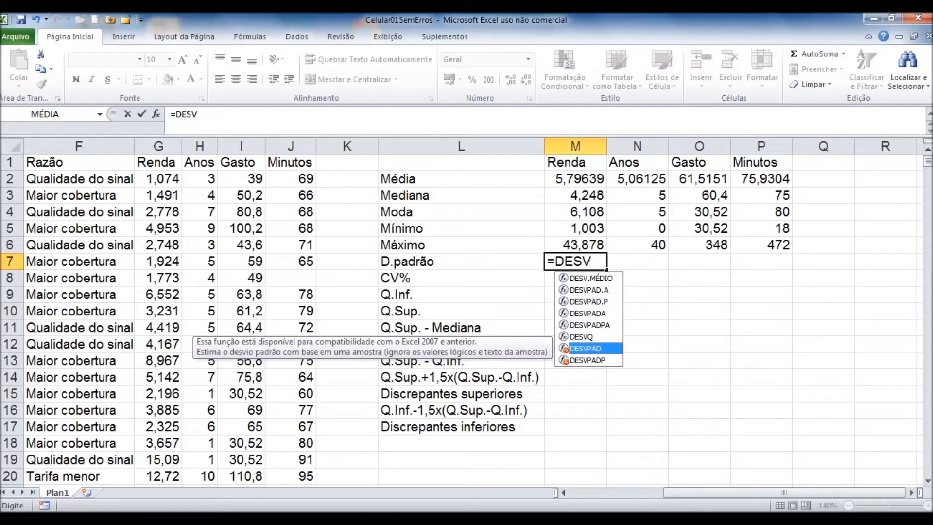
pyautogui.press('Tab')
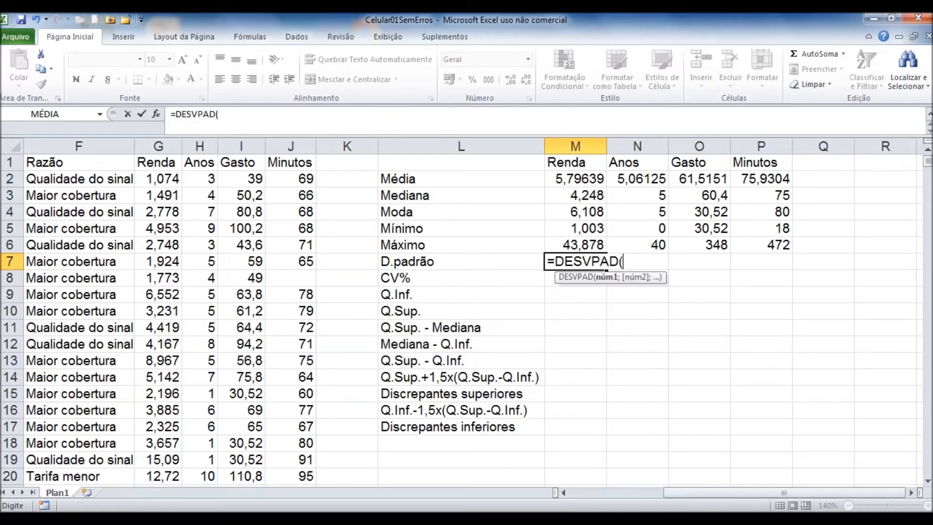
pyautogui.write('G2:G5001)')
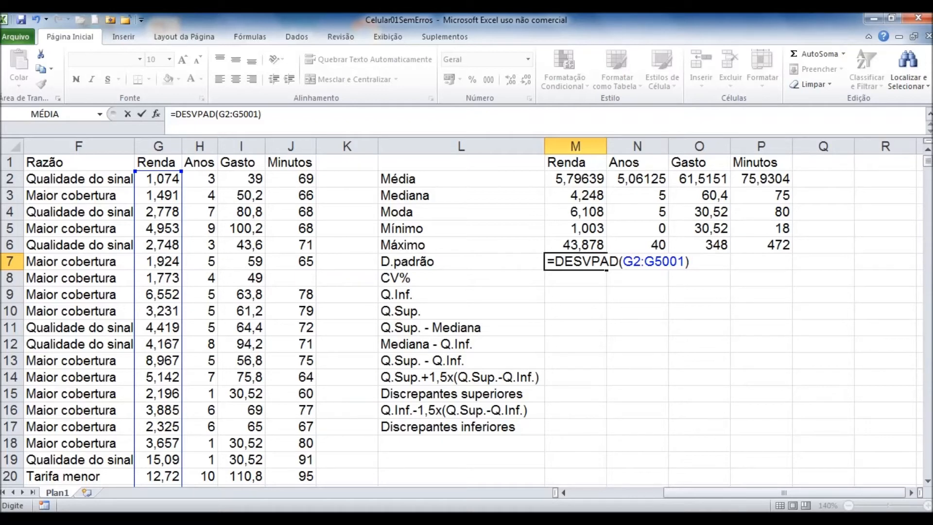
pyautogui.press('Return')
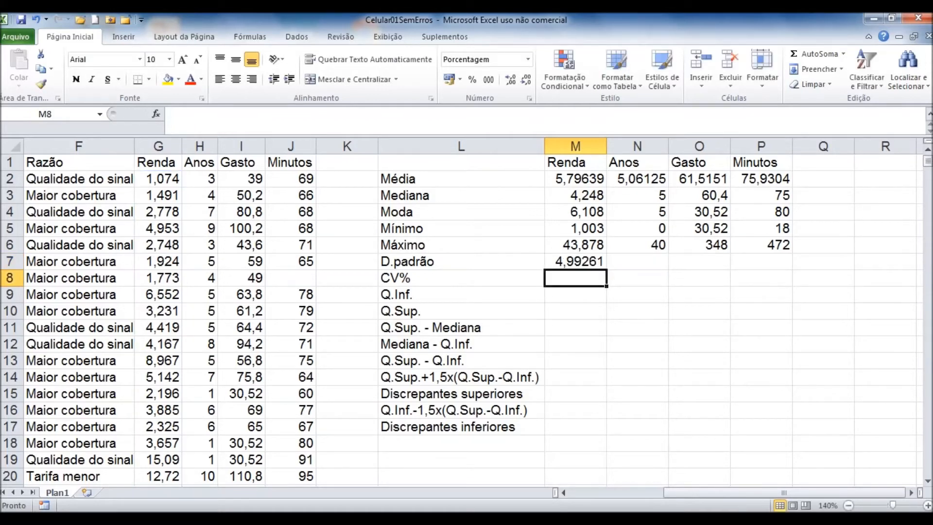
# - Copy the standard deviation formula from M7 across N7:P7 and check the formula for Anos
pyautogui.click(576, 262)
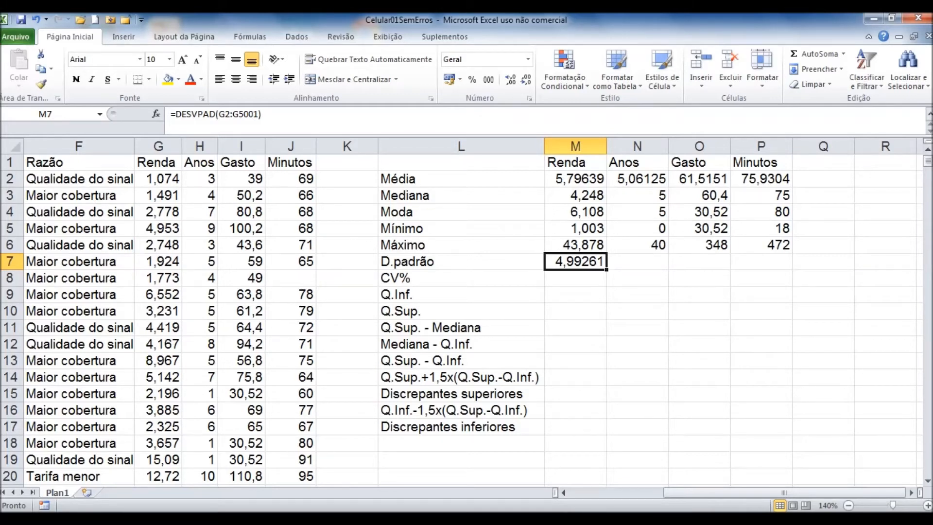
pyautogui.moveTo(606, 269); pyautogui.dragTo(782, 266)
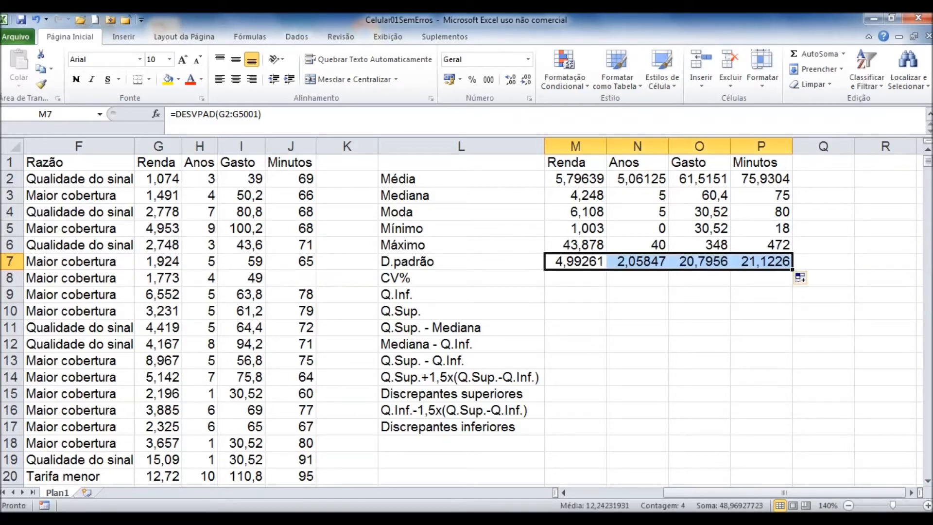
pyautogui.click(637, 261)
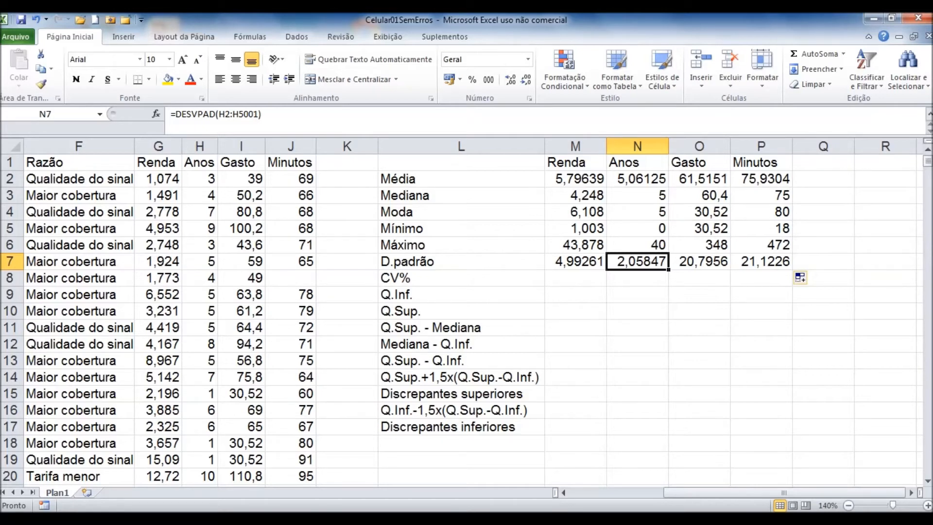
# - Calculate the coefficient of variation of Renda in cell M8 with the formula =M7/M2
pyautogui.click(576, 278)
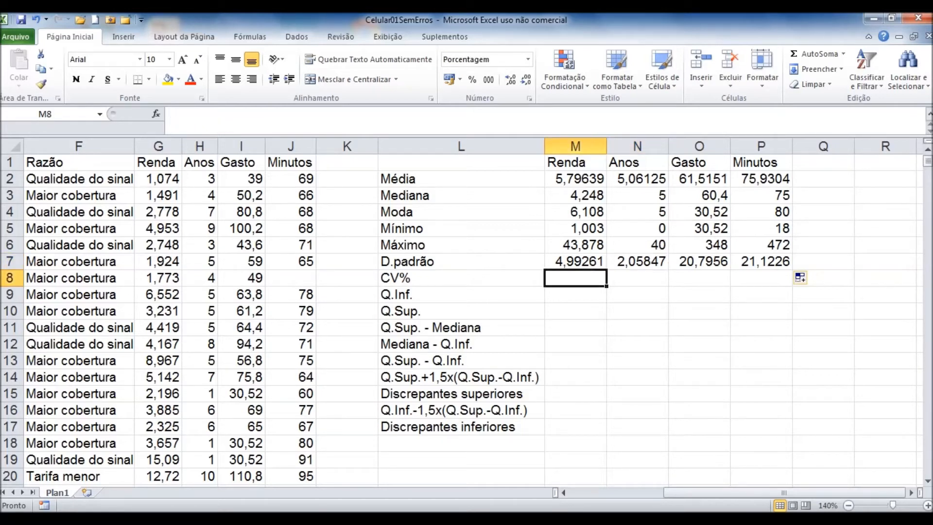
pyautogui.write('=')
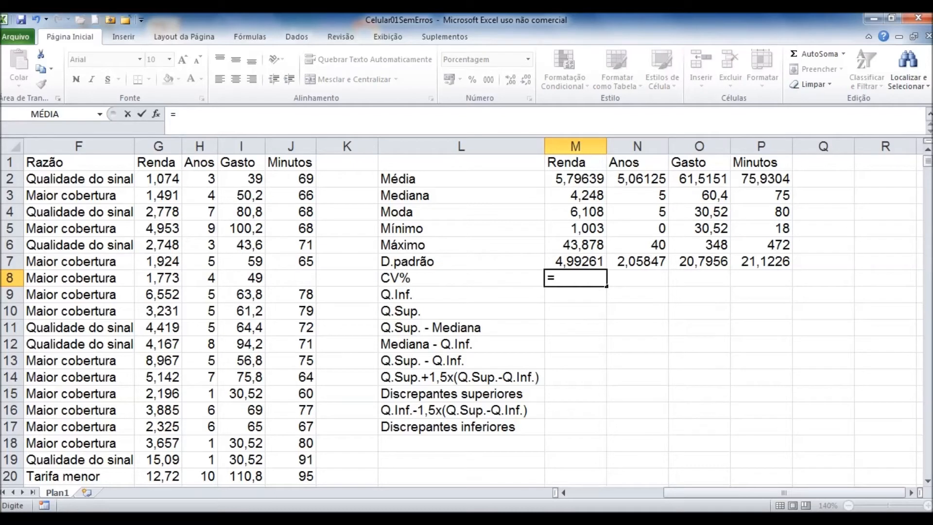
pyautogui.press('Up')
pyautogui.write('/')
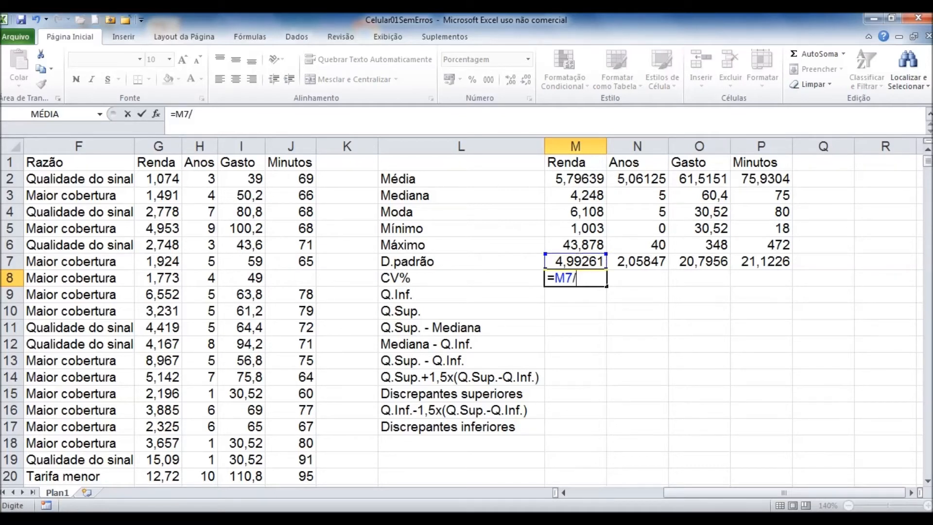
pyautogui.press('Up')
pyautogui.press('Up')
pyautogui.press('Up')
pyautogui.press('Up')
pyautogui.press('Up')
pyautogui.press('Up')
pyautogui.press('Return')
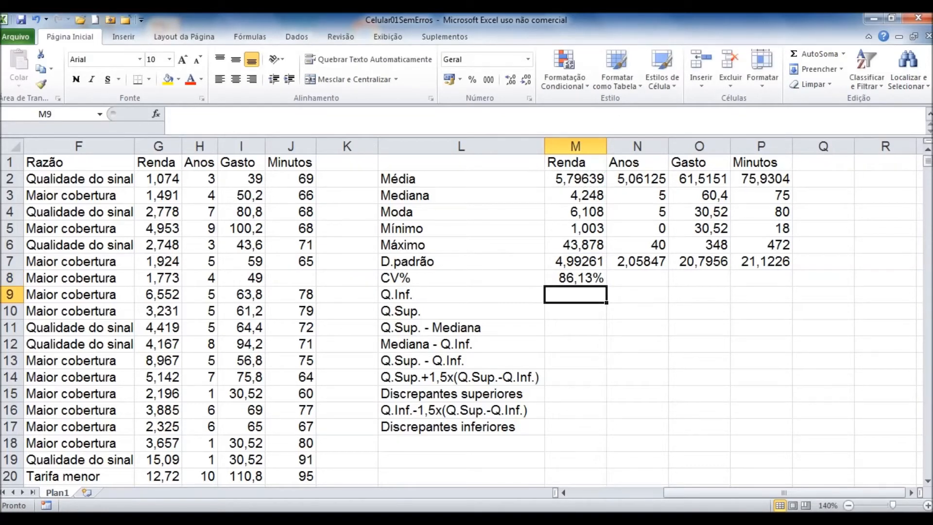
# - Switch the number format of cell M8 to Geral and back to Porcentagem
pyautogui.press('Up')
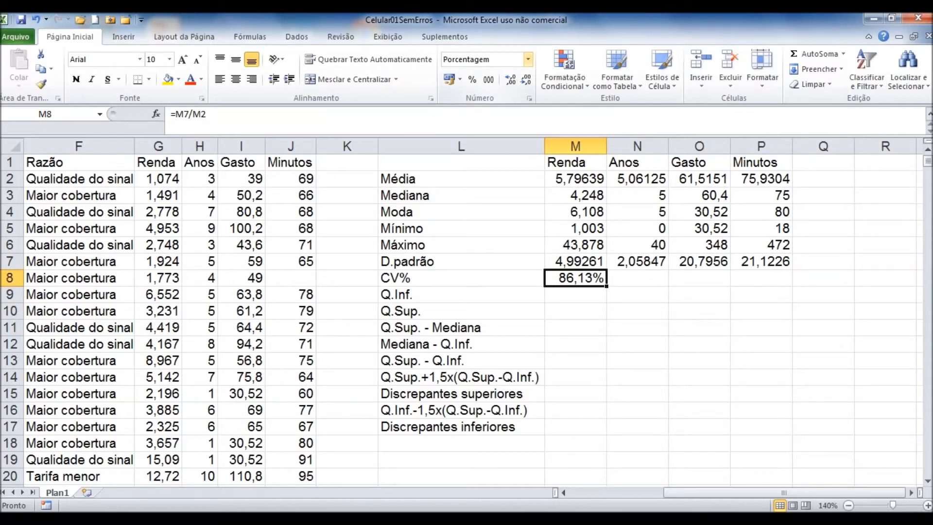
pyautogui.click(528, 59)
pyautogui.click(486, 76)
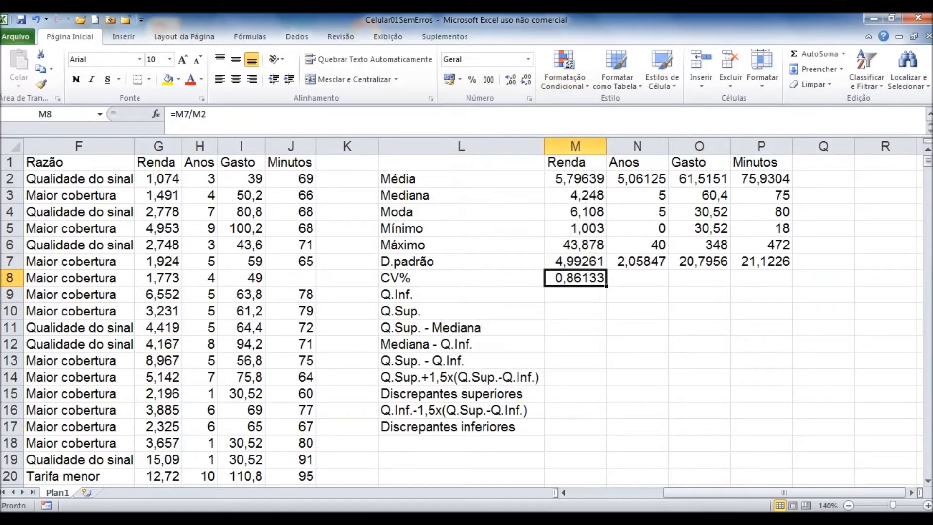
pyautogui.click(528, 58)
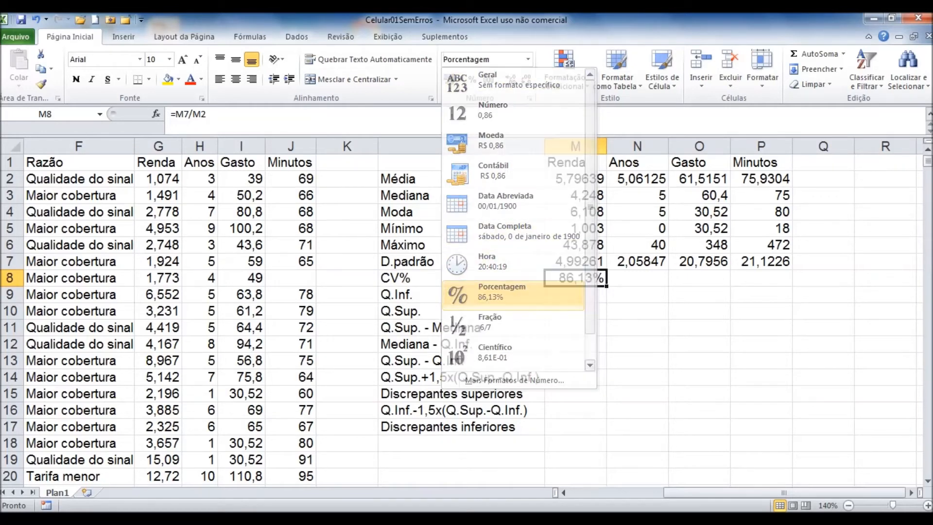
pyautogui.click(503, 291)
# - Copy the coefficient of variation formula from M8 across N8:P8 and compare the results of the four variables
pyautogui.moveTo(606, 286); pyautogui.dragTo(791, 286)
pyautogui.click(576, 278)
pyautogui.click(637, 278)
pyautogui.click(575, 278)
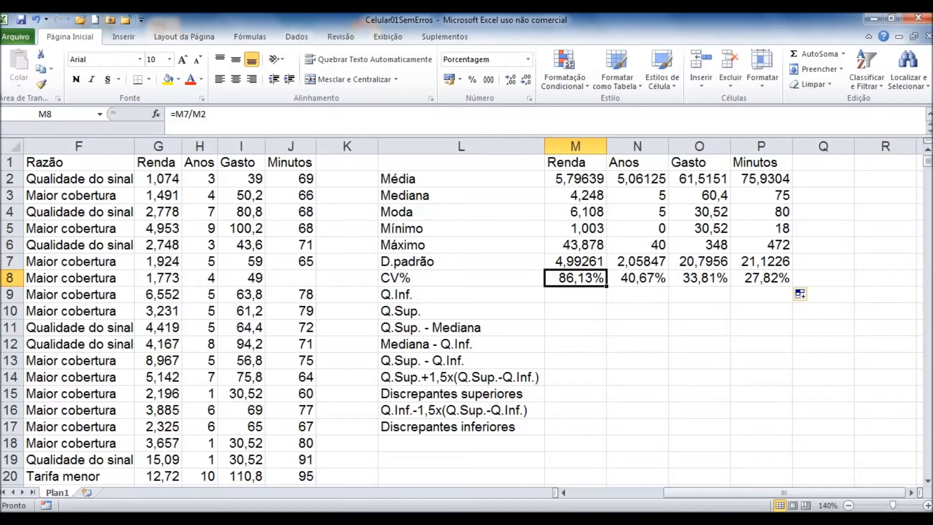
pyautogui.click(761, 278)
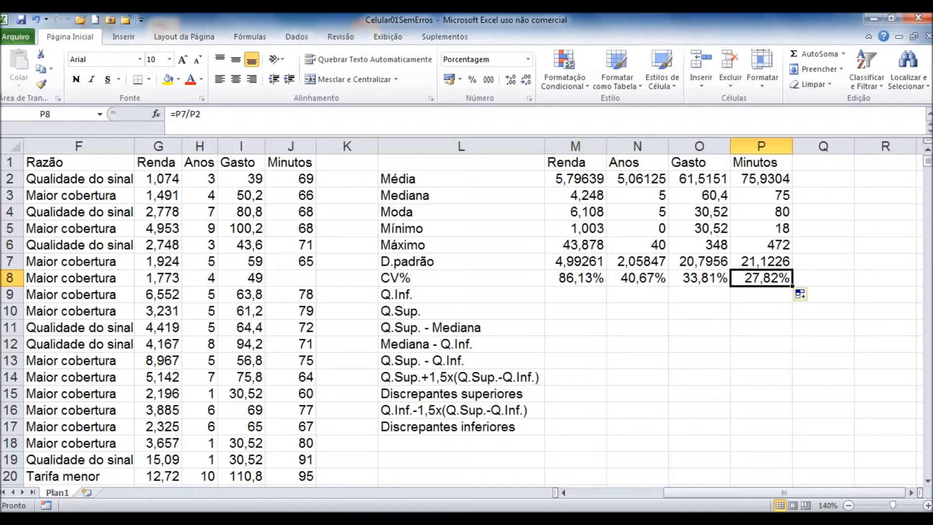
# - Calculate the lower quartile of Renda in cell M9 with the formula =QUARTIL(G2:G5001;1)
pyautogui.click(575, 295)
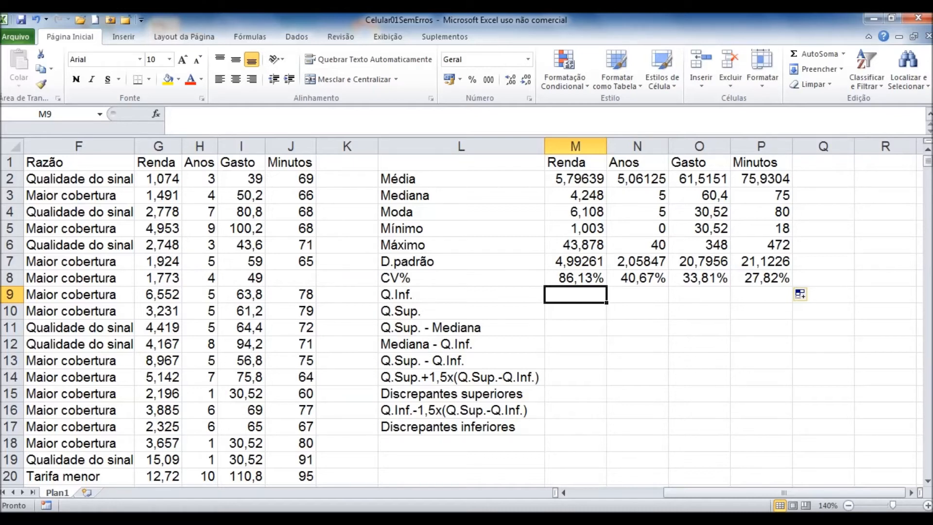
pyautogui.click(575, 311)
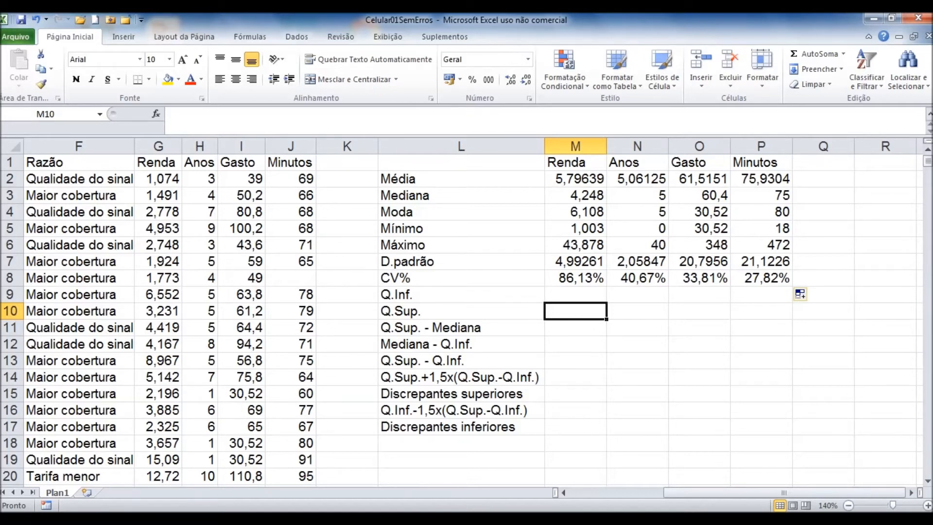
pyautogui.press('Up')
pyautogui.press('Left')
pyautogui.hotkey('shift', 'Down')
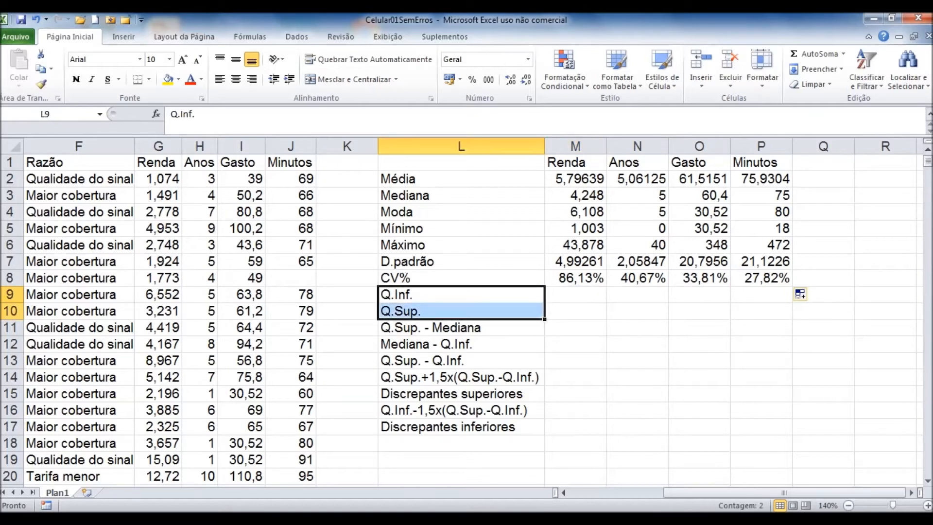
pyautogui.press('Right')
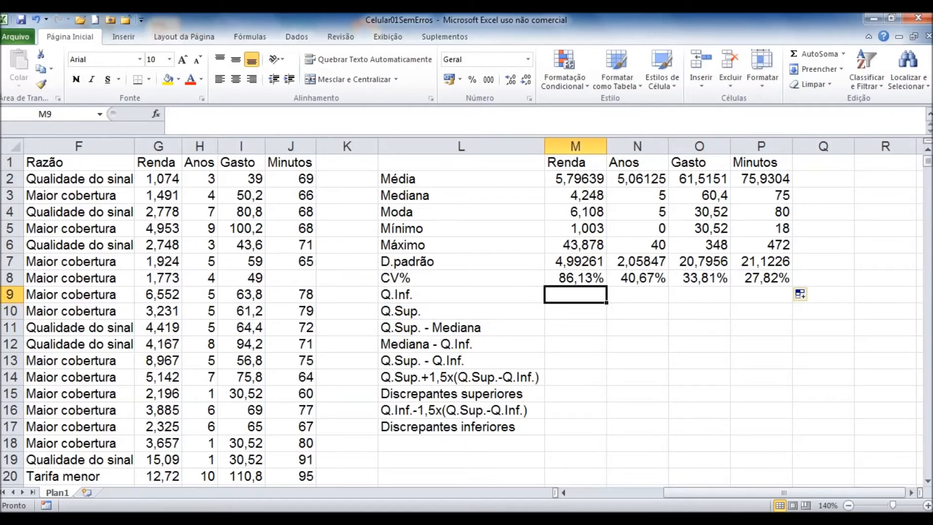
pyautogui.write('=QUART')
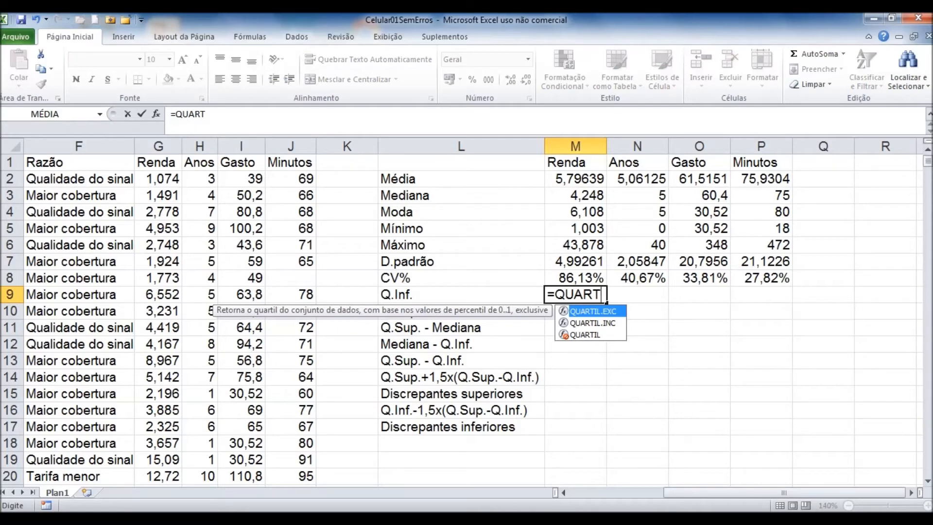
pyautogui.write('IL(')
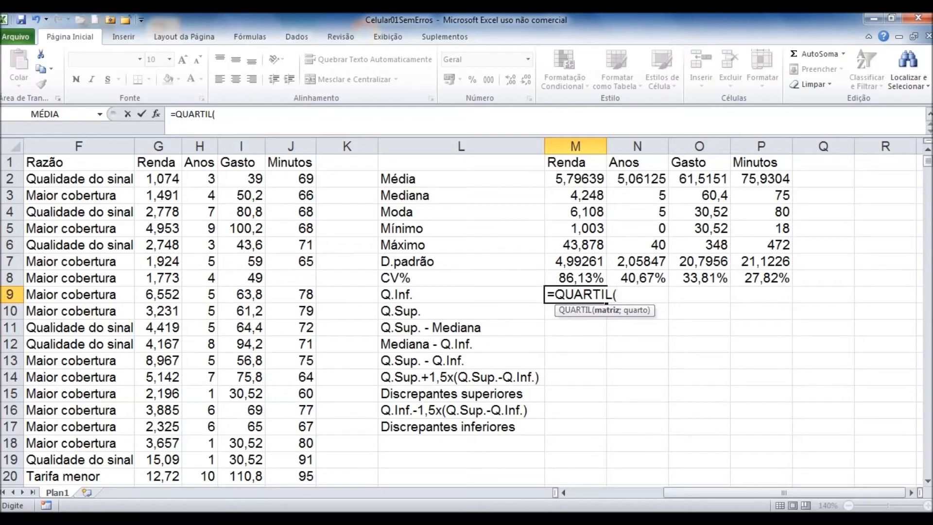
pyautogui.write('G2:G5')
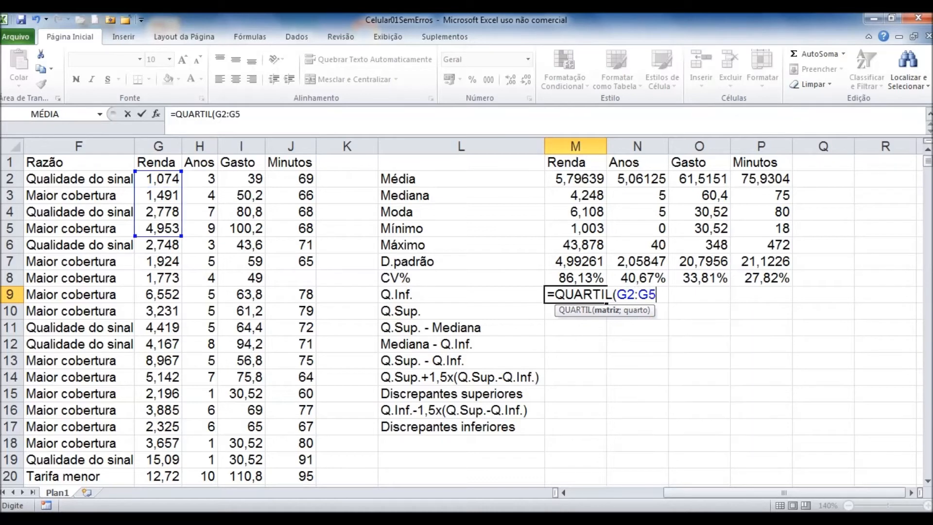
pyautogui.write('001;')
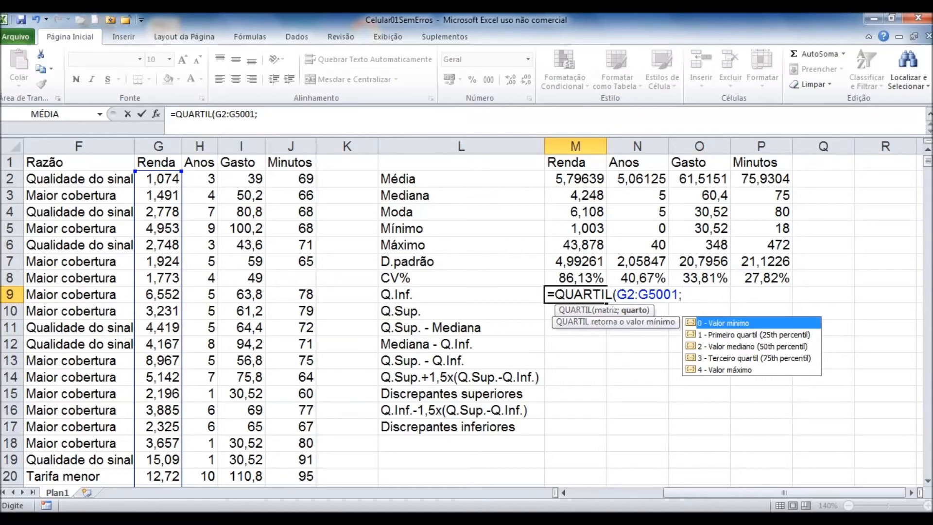
pyautogui.write('1)')
pyautogui.press('Return')
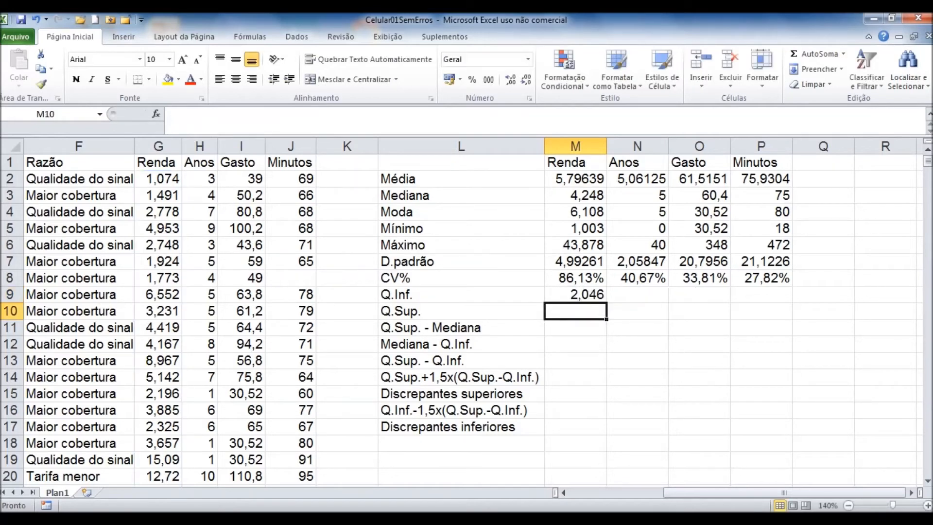
# - Calculate the upper quartile of Renda in cell M10 with the formula =QUARTIL(G2:G5001;3)
pyautogui.write('=Q')
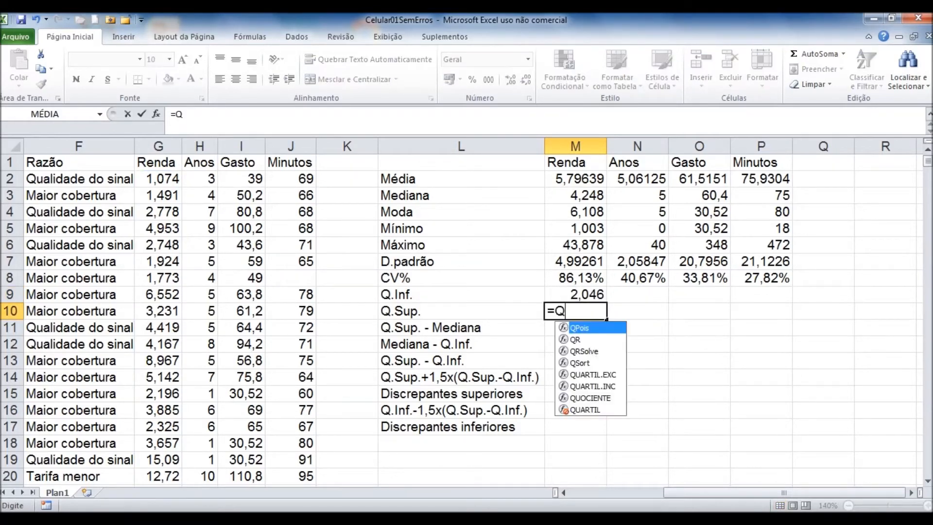
pyautogui.write('UARTIL(')
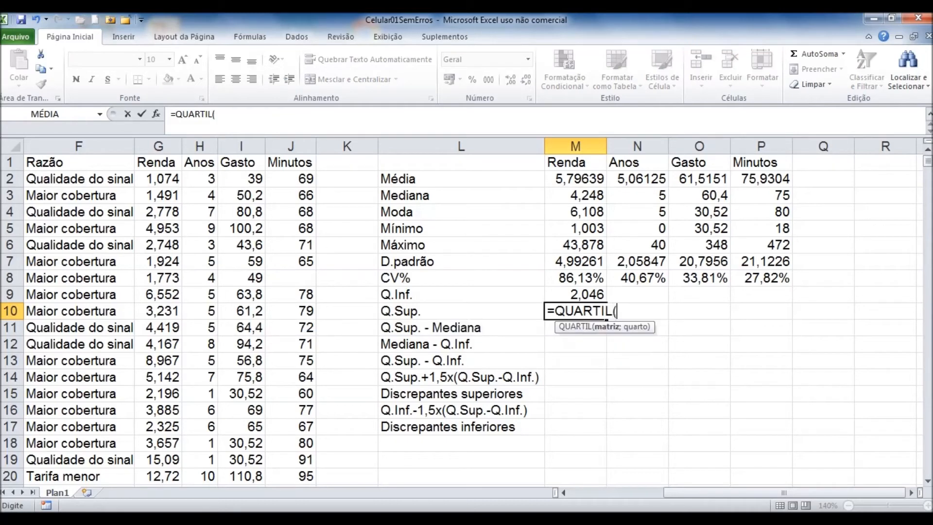
pyautogui.write('G2:G5')
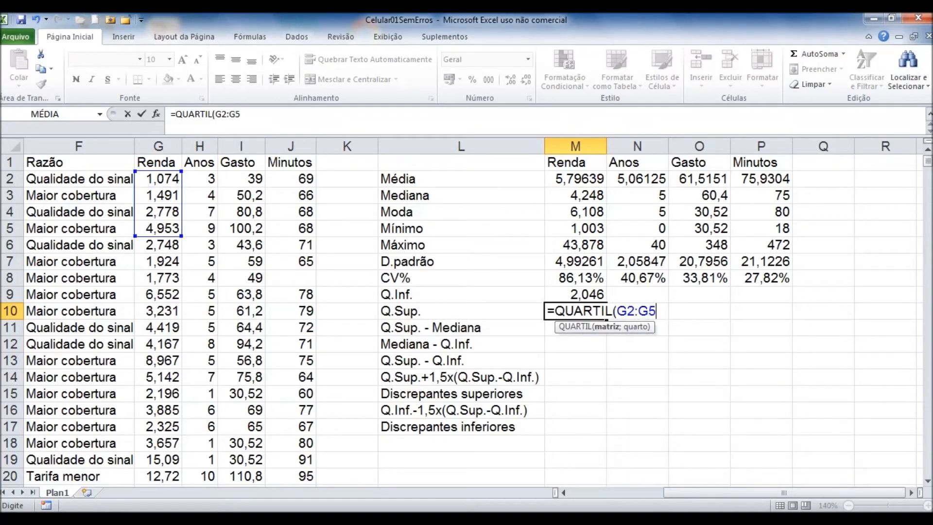
pyautogui.write('001;')
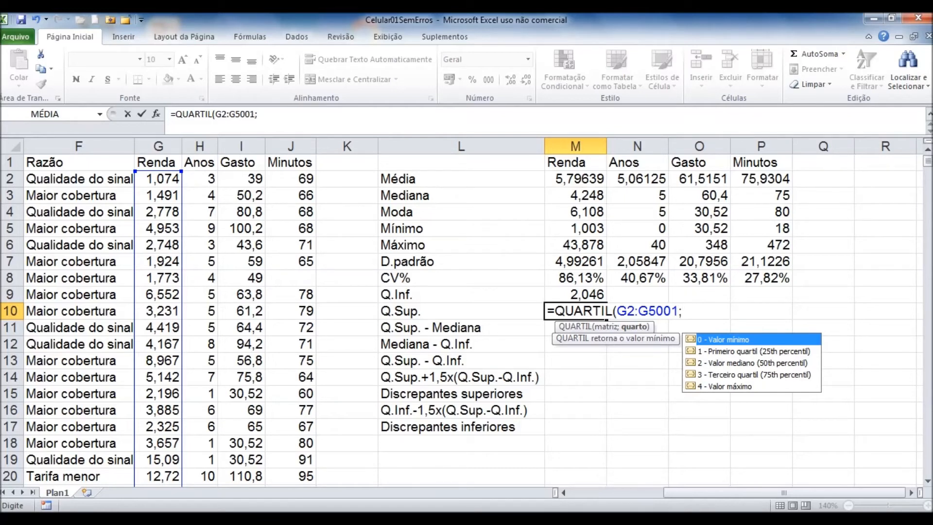
pyautogui.write('3)')
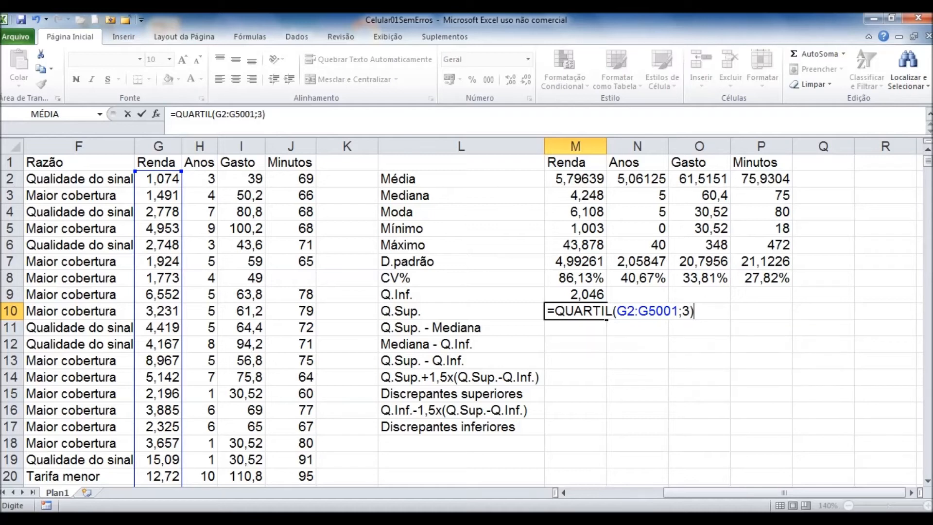
pyautogui.press('Return')
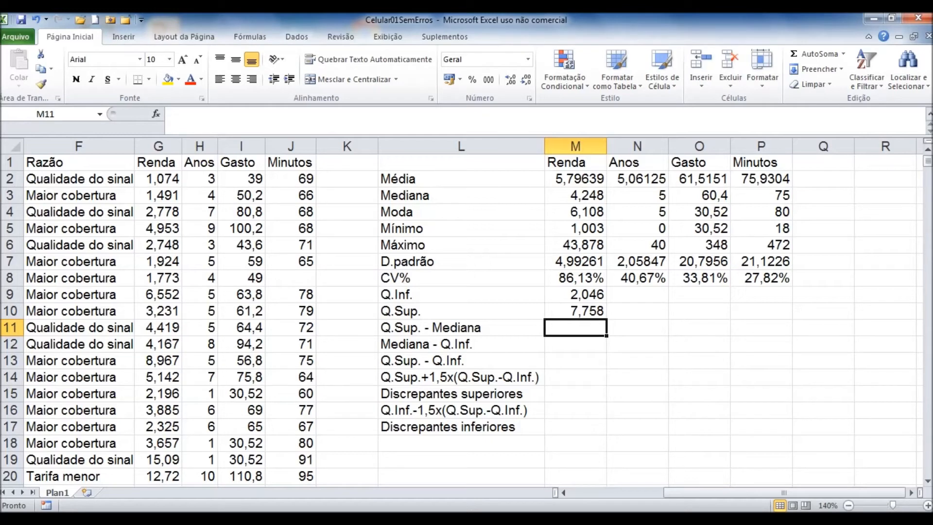
# - Copy the quartile formulas from M10 and M9 across columns N to P and check the copied formulas
pyautogui.click(575, 311)
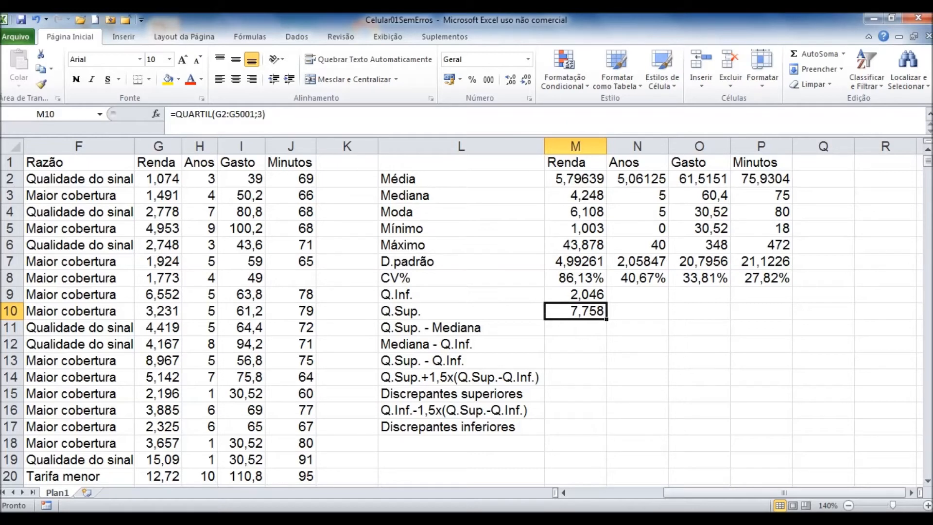
pyautogui.moveTo(607, 319); pyautogui.dragTo(787, 316)
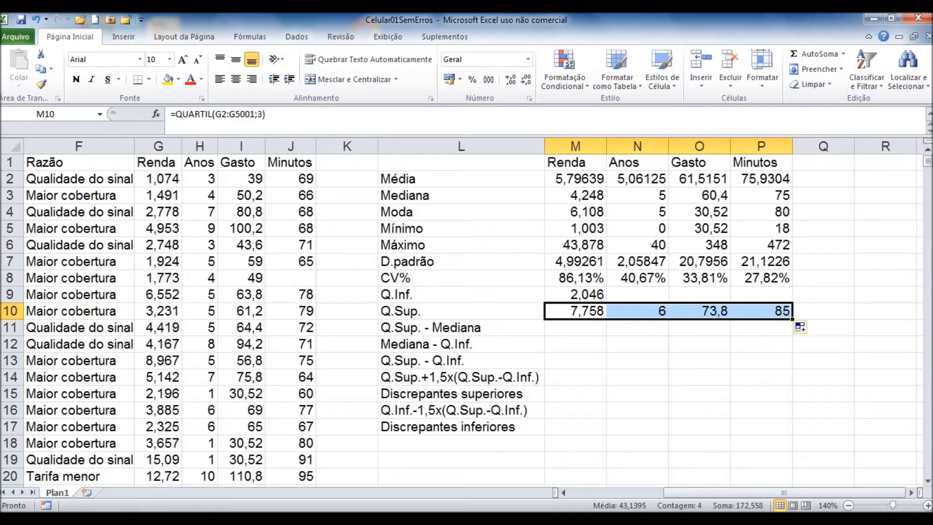
pyautogui.click(575, 295)
pyautogui.moveTo(607, 302); pyautogui.dragTo(773, 299)
pyautogui.click(637, 294)
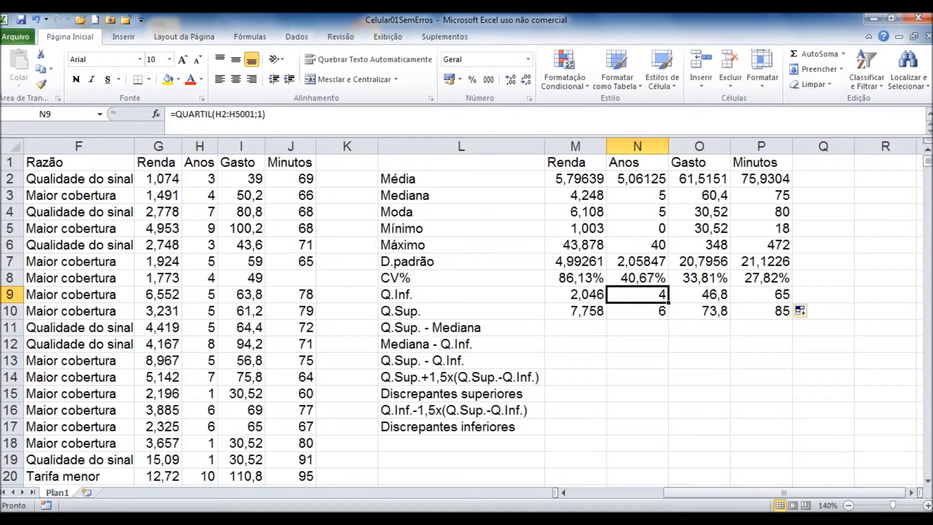
pyautogui.click(761, 311)
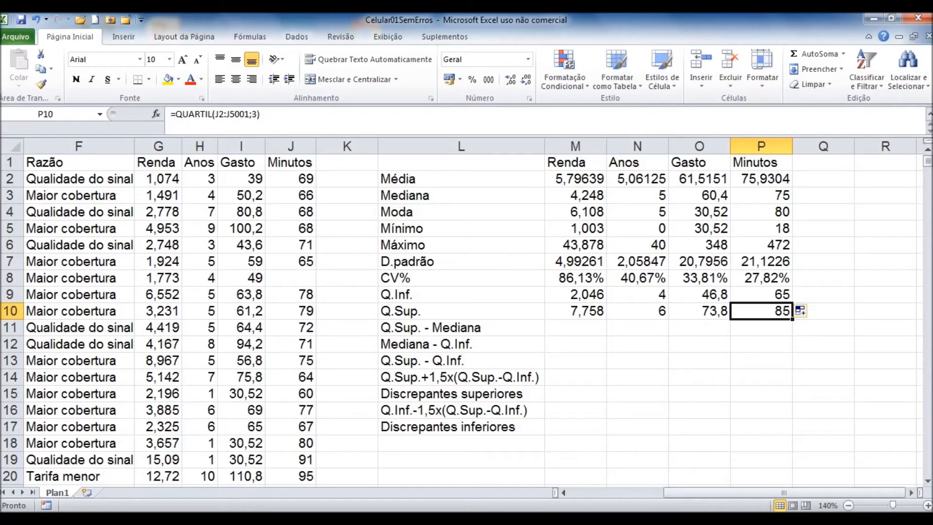
# - Calculate the upper quartile minus the median of Renda in cell M11 with the formula =M10-M3
pyautogui.click(575, 327)
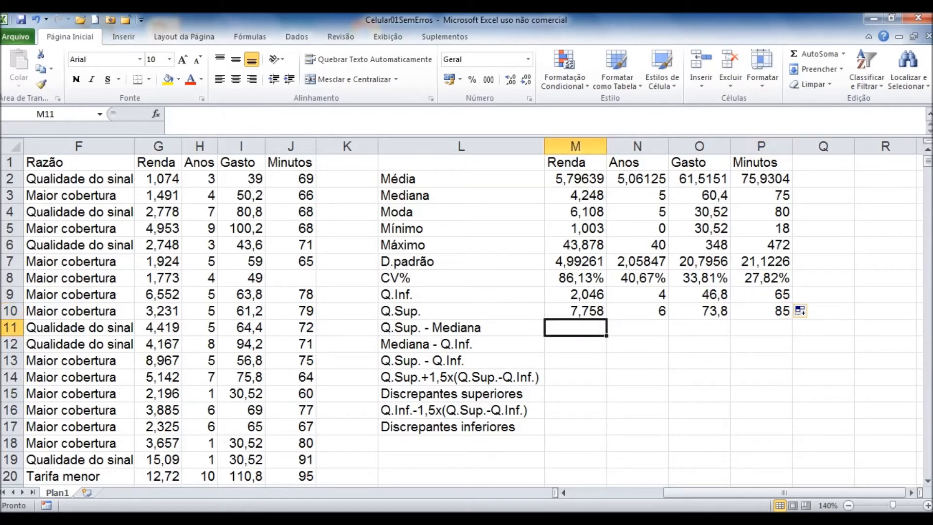
pyautogui.moveTo(461, 327); pyautogui.dragTo(461, 344)
pyautogui.click(461, 344)
pyautogui.click(576, 328)
pyautogui.write('=')
pyautogui.press('Up')
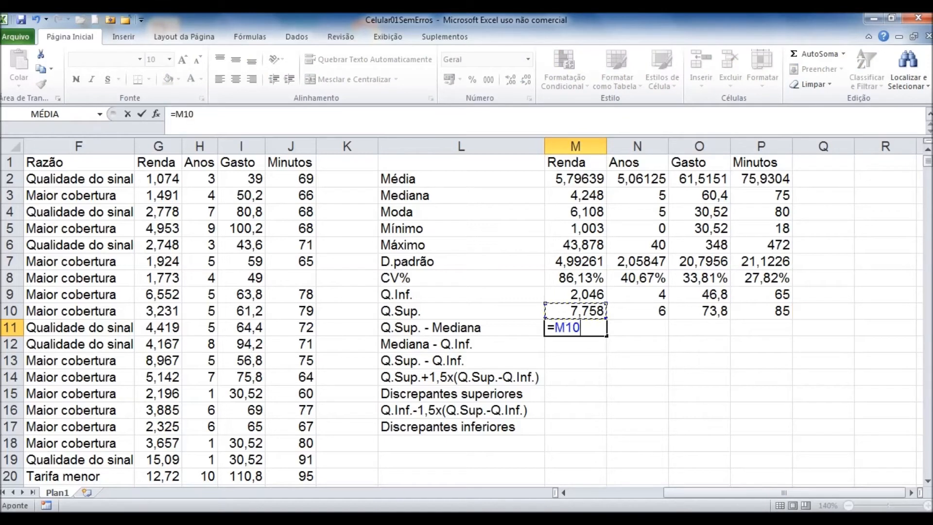
pyautogui.write('-')
pyautogui.click(575, 195)
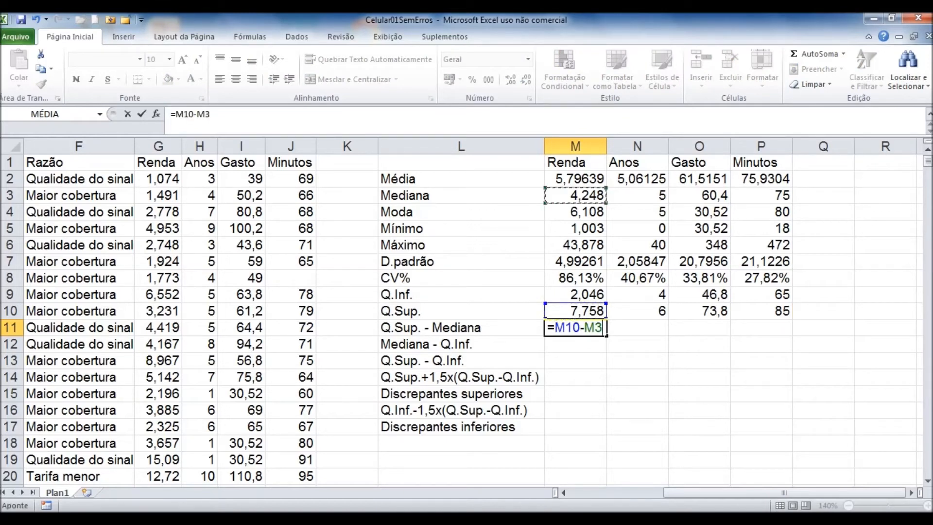
pyautogui.press('Return')
# - Calculate the median minus the lower quartile of Renda in cell M12 with the formula =M3-M9
pyautogui.write('=')
pyautogui.click(575, 195)
pyautogui.write('-')
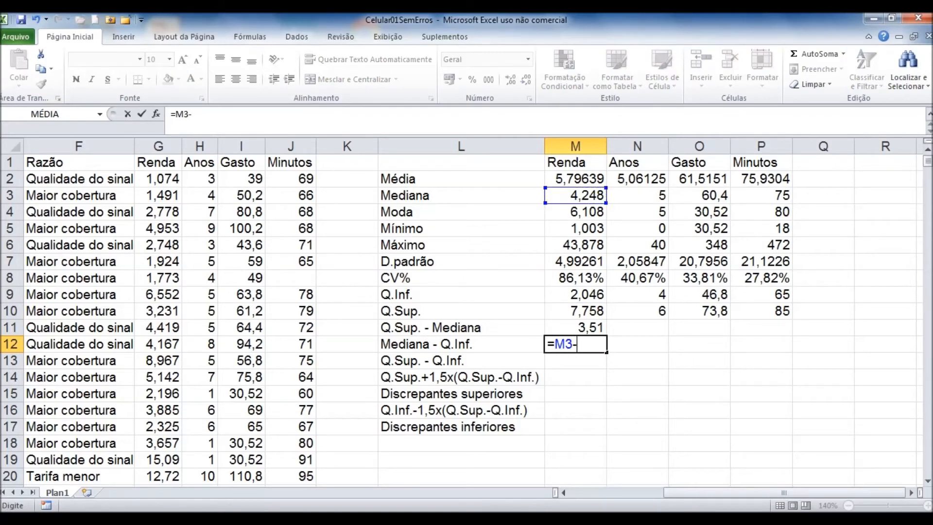
pyautogui.click(575, 294)
pyautogui.press('Return')
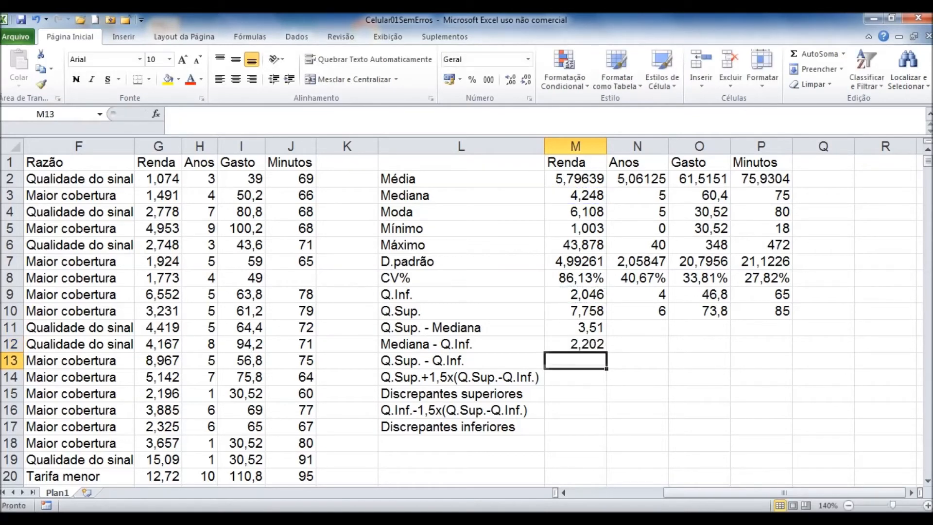
# - Copy the formulas from M11:M12 across N11:P12 and compare the quartile distances, means and medians of the variables
pyautogui.moveTo(575, 327); pyautogui.dragTo(575, 344)
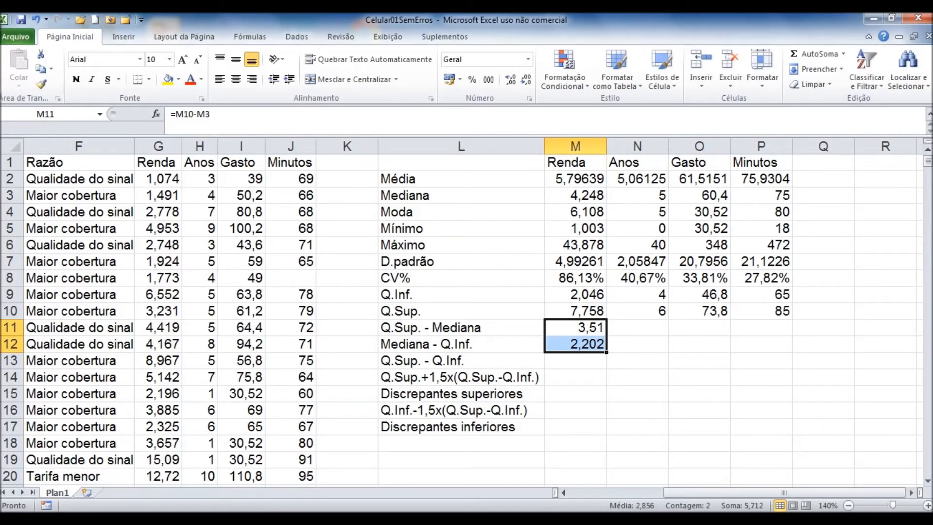
pyautogui.moveTo(576, 195); pyautogui.dragTo(576, 178)
pyautogui.moveTo(575, 327); pyautogui.dragTo(790, 349)
pyautogui.moveTo(637, 327); pyautogui.dragTo(761, 344)
pyautogui.click(762, 344)
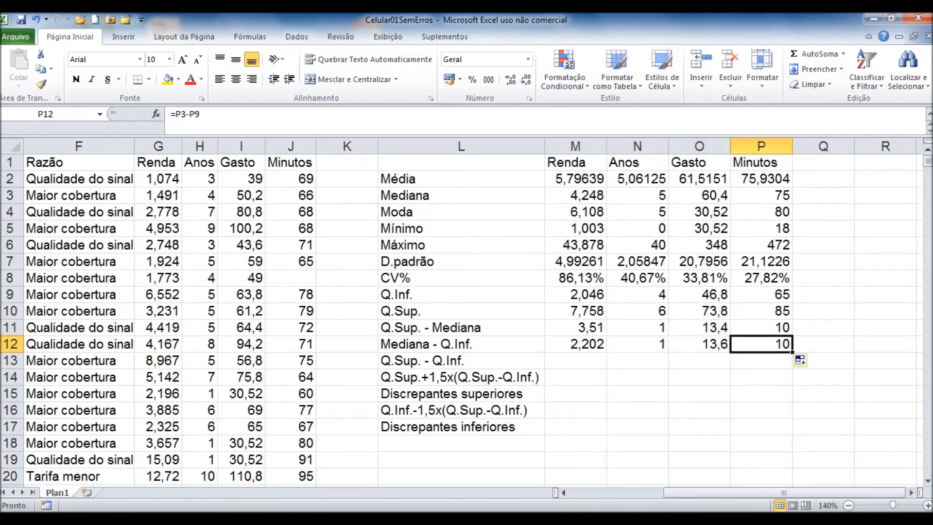
pyautogui.moveTo(699, 327); pyautogui.dragTo(699, 344)
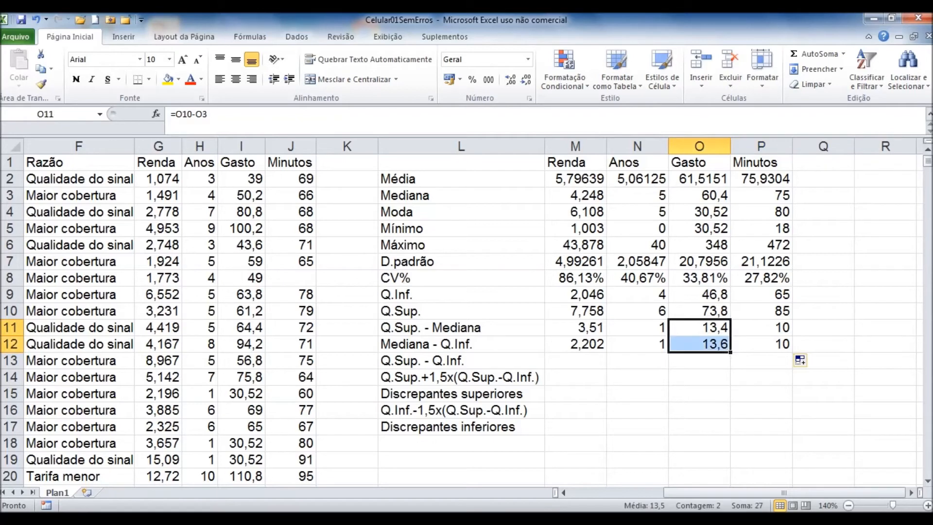
pyautogui.moveTo(631, 162); pyautogui.dragTo(768, 162)
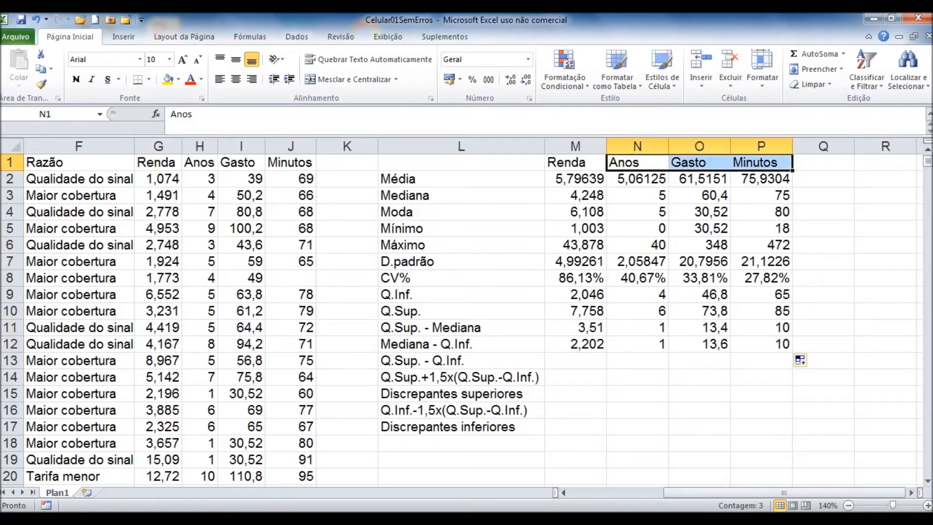
pyautogui.moveTo(637, 179); pyautogui.dragTo(761, 195)
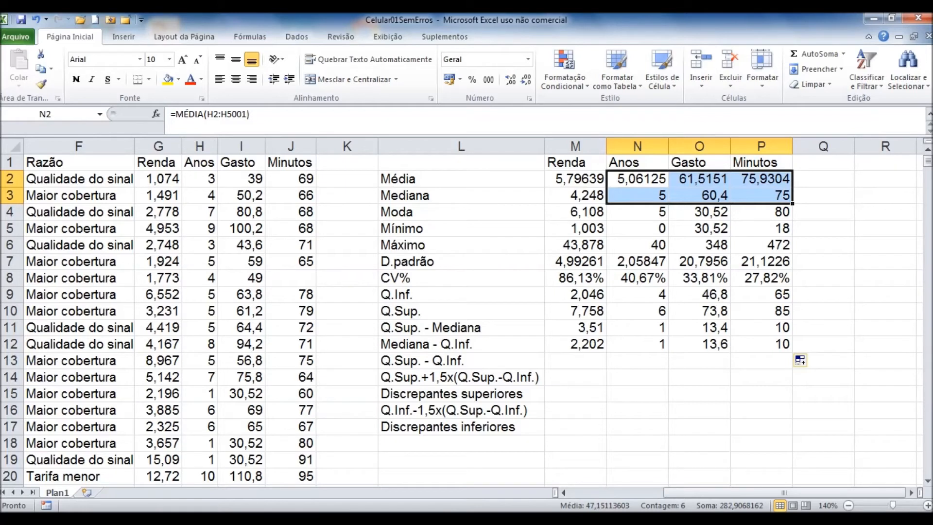
# - Calculate the interquartile range of Renda in cell M13 with the formula =M10-M9
pyautogui.click(575, 360)
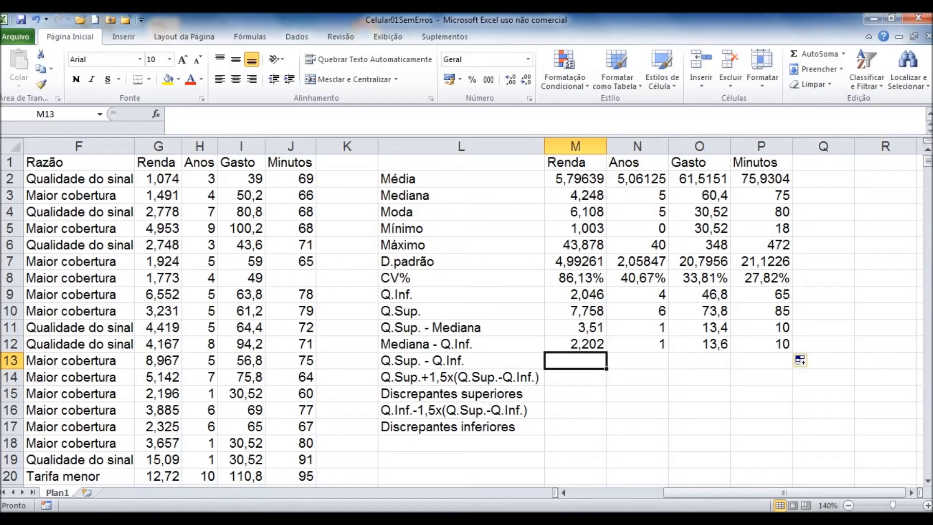
pyautogui.write('=')
pyautogui.click(575, 311)
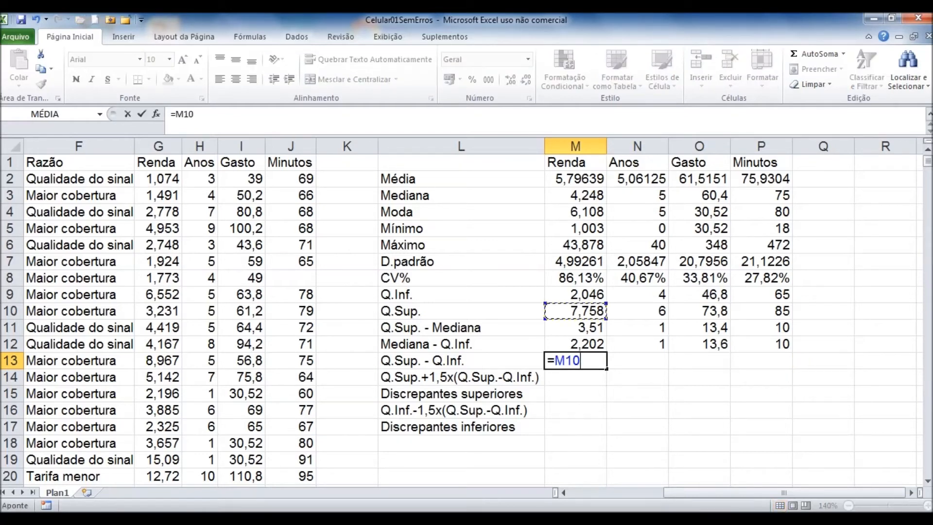
pyautogui.write('-')
pyautogui.click(575, 294)
pyautogui.press('Return')
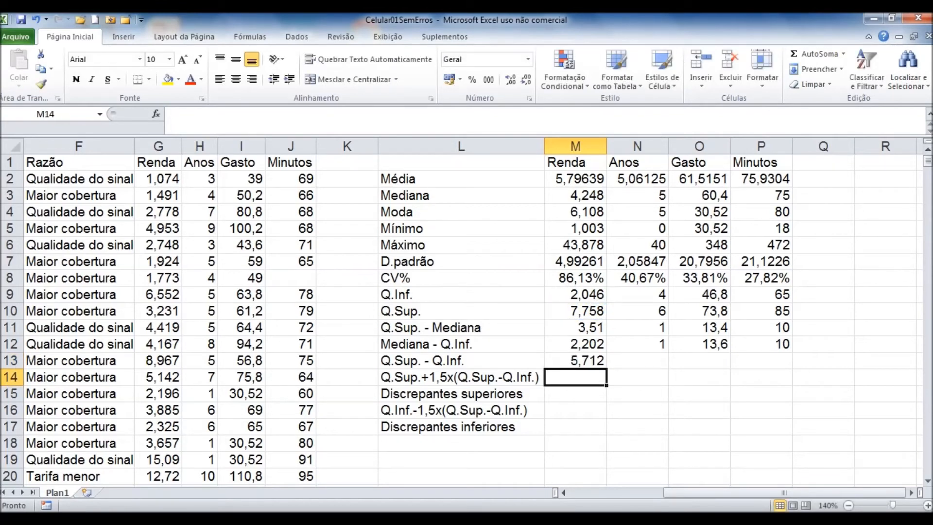
# - Copy the interquartile range formula from M13 across N13:P13 and check the result for each variable
pyautogui.click(576, 360)
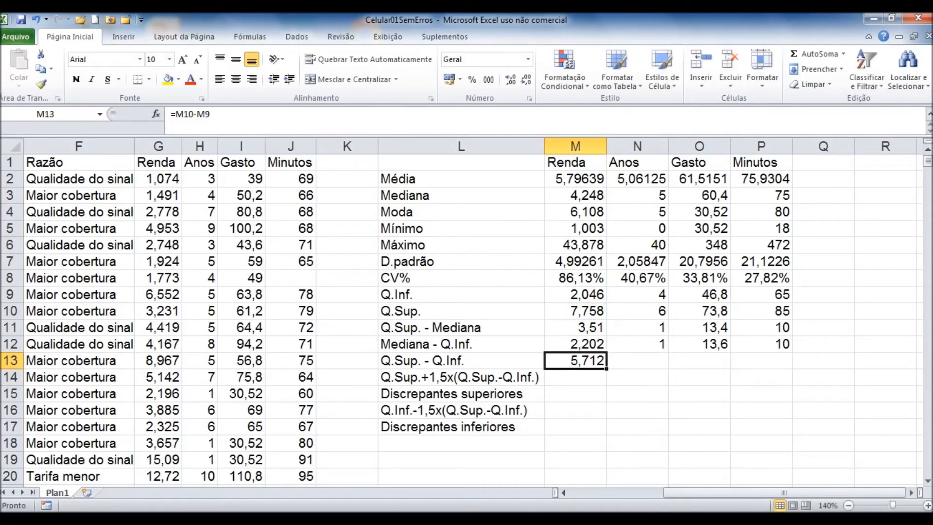
pyautogui.moveTo(606, 369); pyautogui.dragTo(792, 369)
pyautogui.click(638, 361)
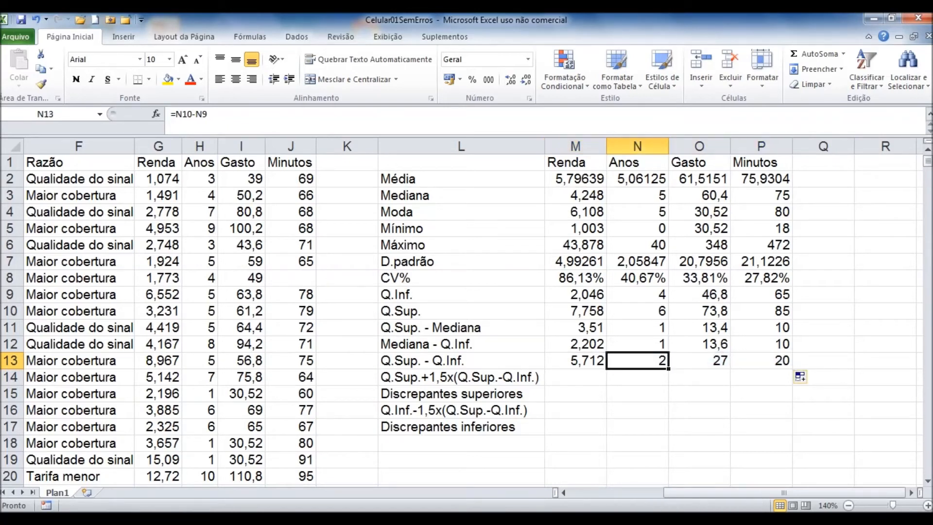
pyautogui.click(699, 360)
pyautogui.click(761, 360)
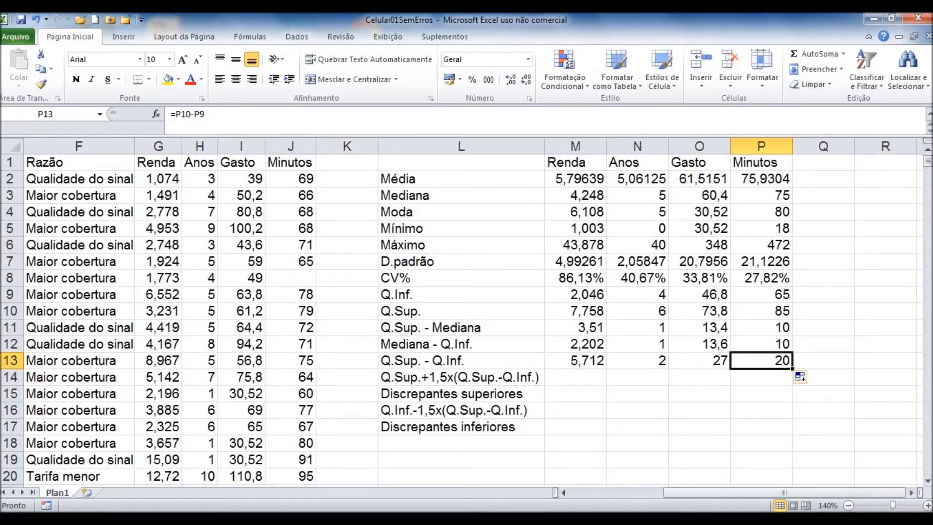
# - Calculate the upper outlier limit of Renda in cell M14 with the formula =M10+1,5*M13
pyautogui.click(461, 377)
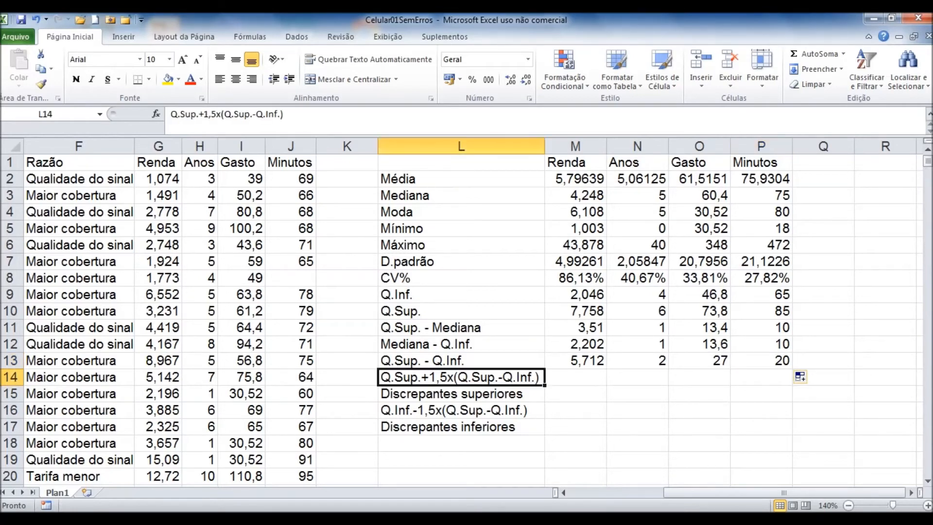
pyautogui.click(461, 410)
pyautogui.click(461, 377)
pyautogui.click(575, 377)
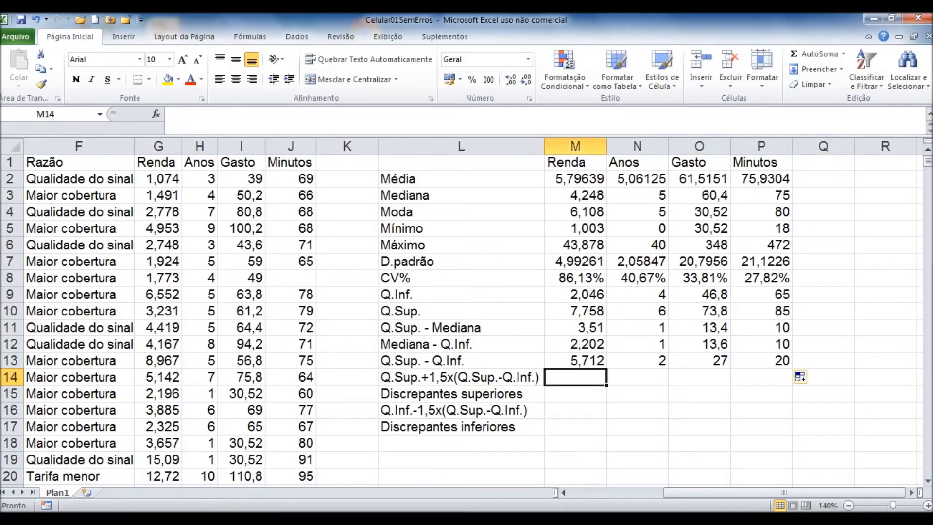
pyautogui.write('=')
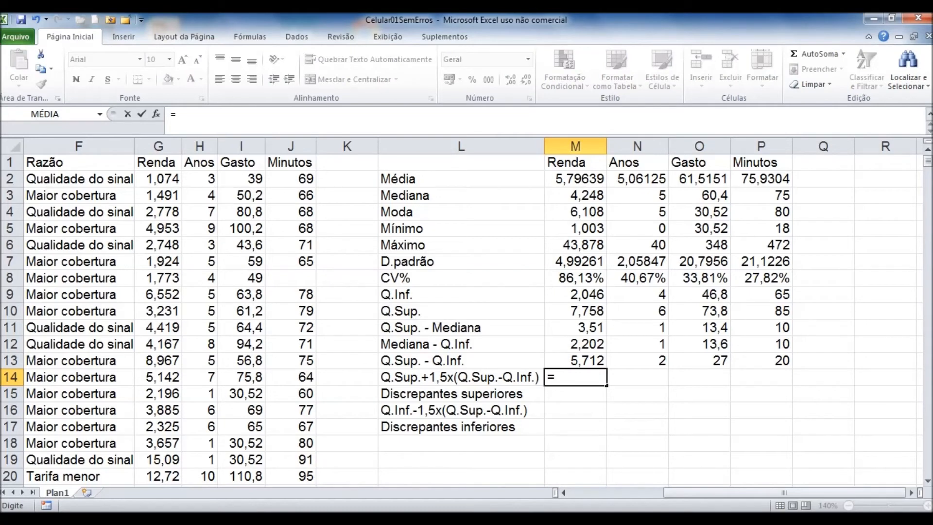
pyautogui.click(575, 311)
pyautogui.write('+1,5*')
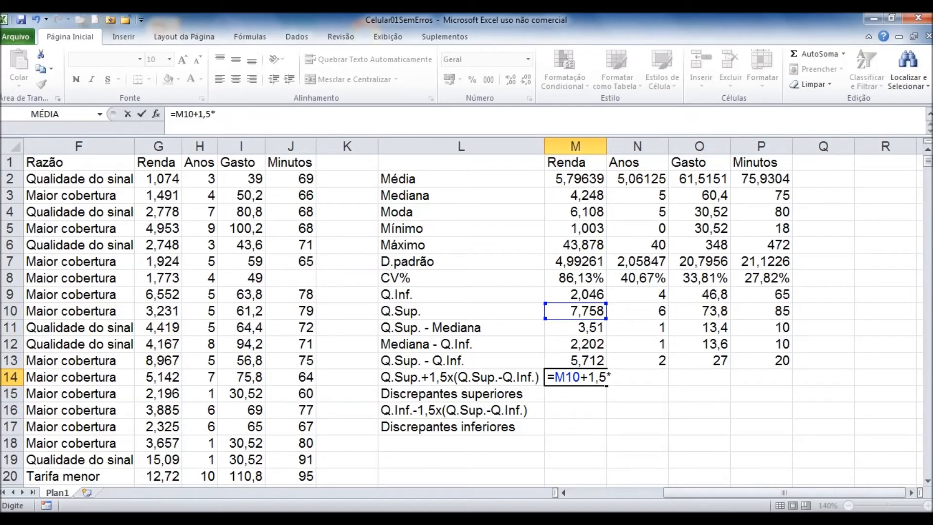
pyautogui.click(575, 360)
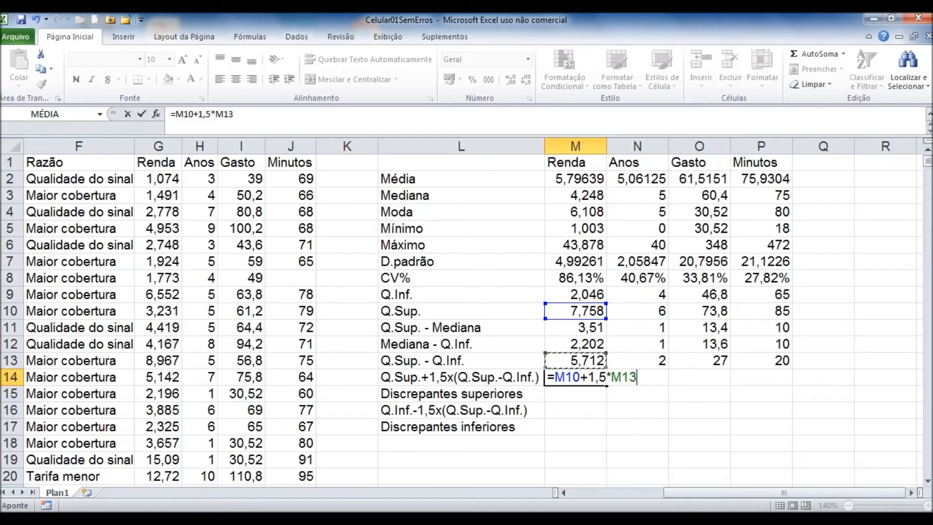
pyautogui.press('Return')
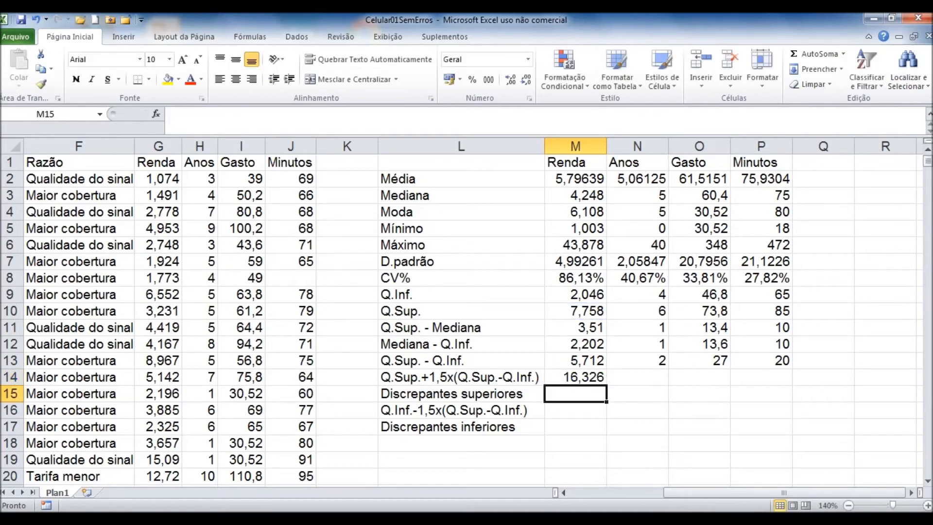
# - Copy the upper limit formula from M14 across N14:P14 and check the result for each variable
pyautogui.click(576, 377)
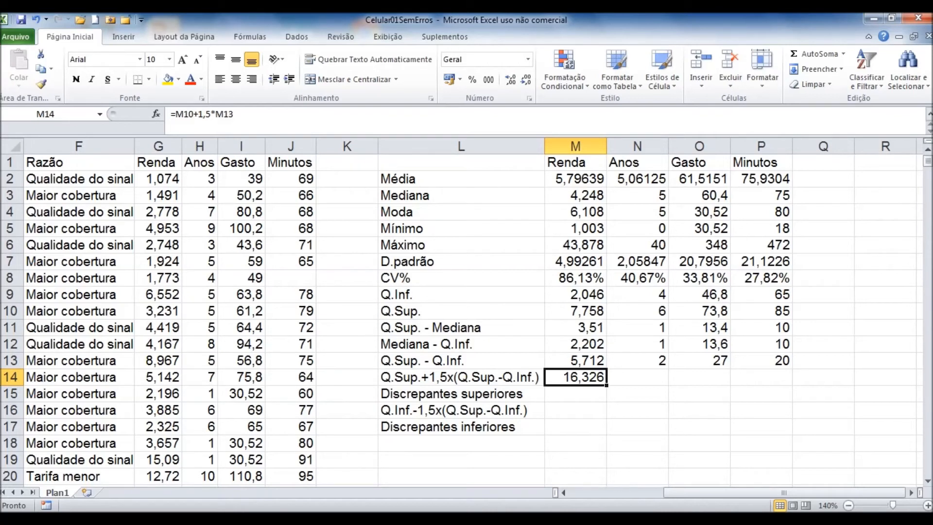
pyautogui.moveTo(607, 385); pyautogui.dragTo(791, 385)
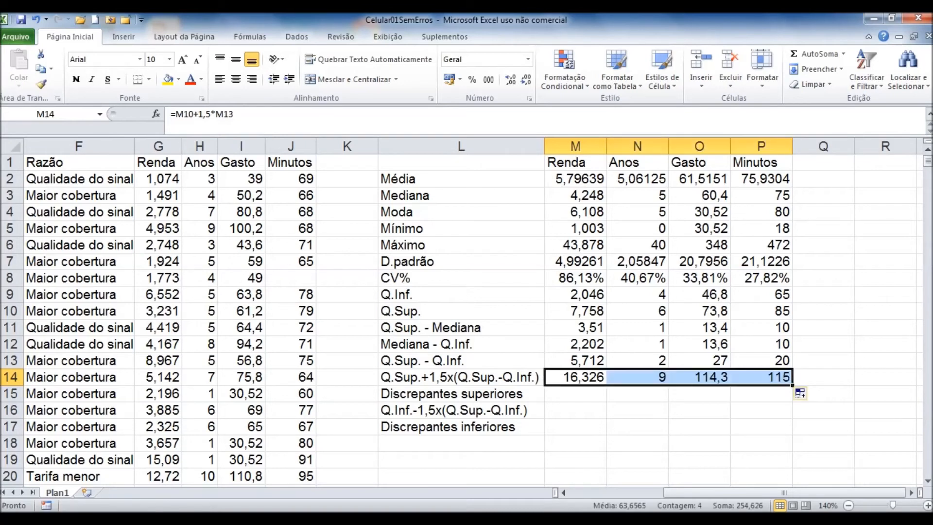
pyautogui.click(637, 377)
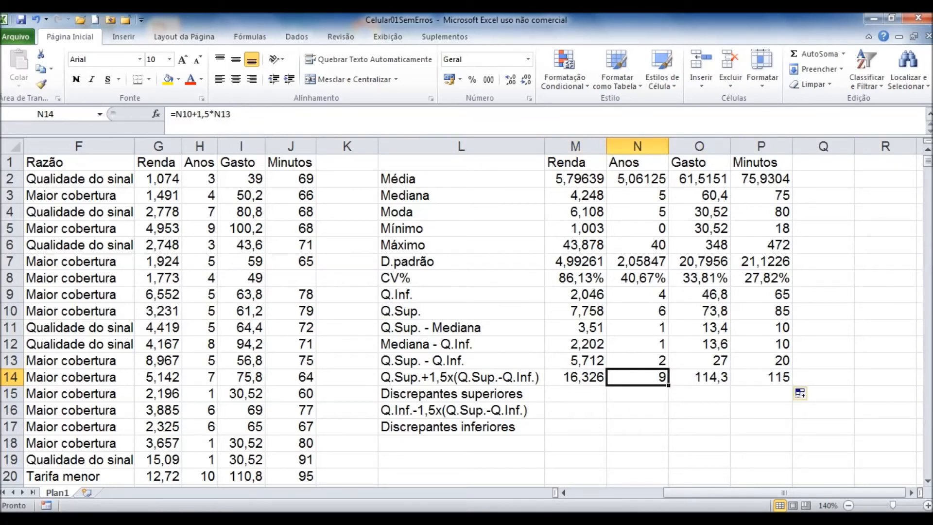
pyautogui.press('Right')
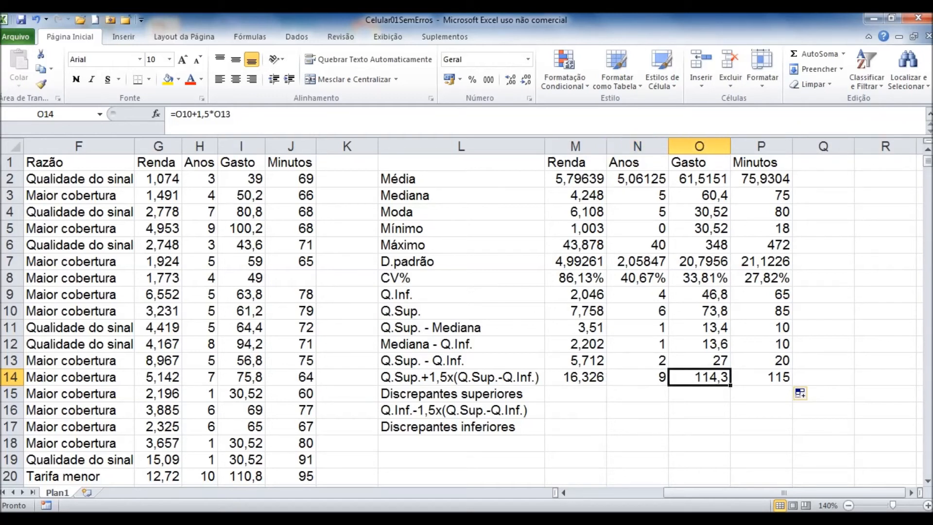
pyautogui.press('Right')
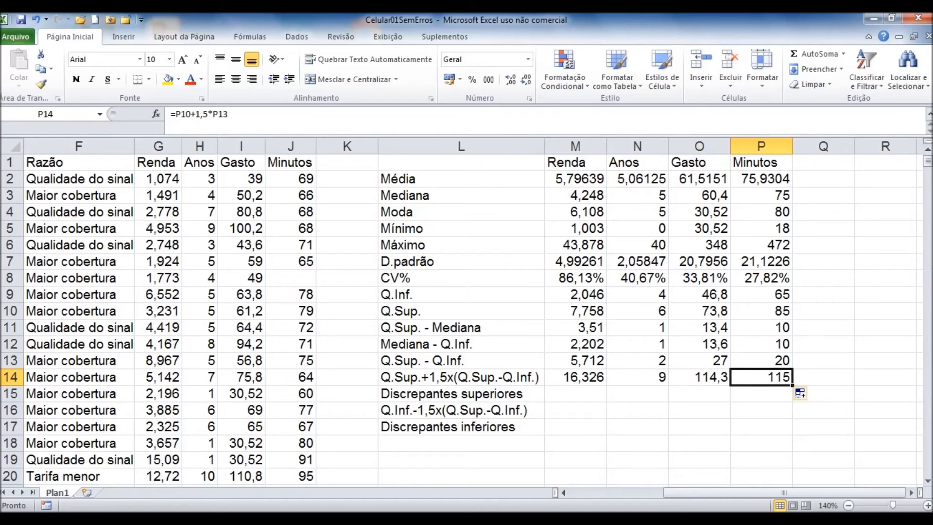
# - Calculate the lower outlier limit of Renda in cell M16 with the formula =M9-1,5*M13 and copy it across N16:P16
pyautogui.click(576, 410)
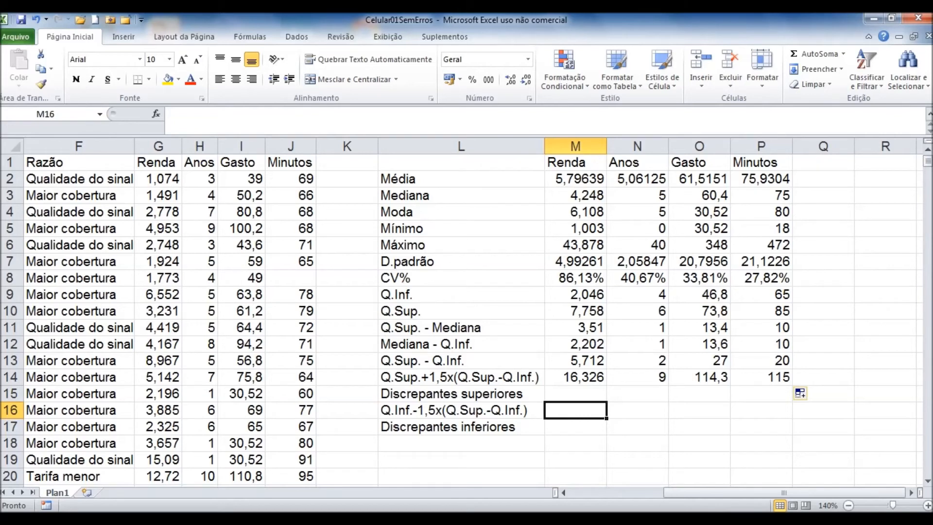
pyautogui.write('=')
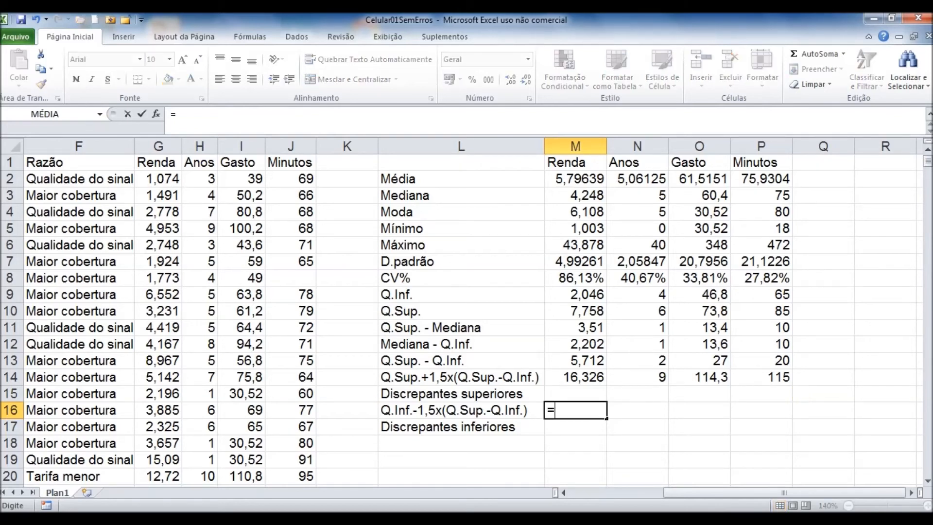
pyautogui.click(576, 294)
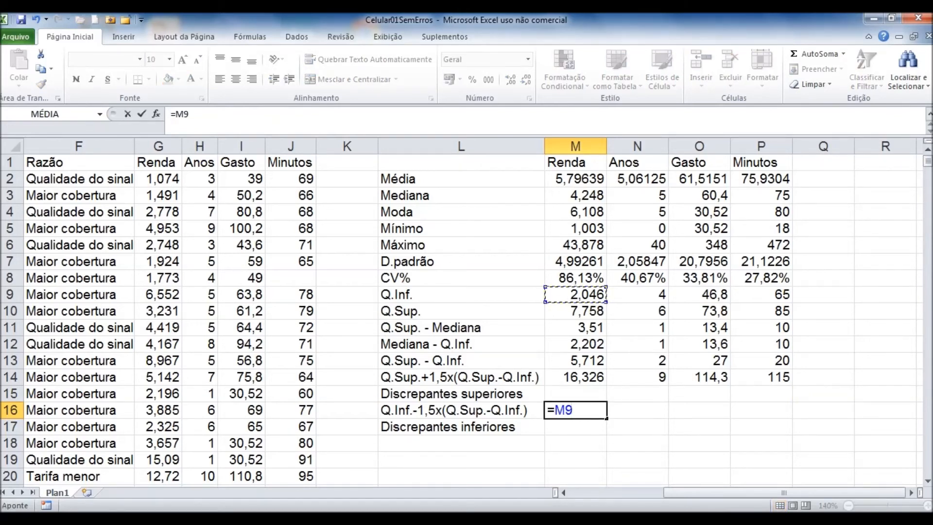
pyautogui.write('-1,5*')
pyautogui.click(575, 361)
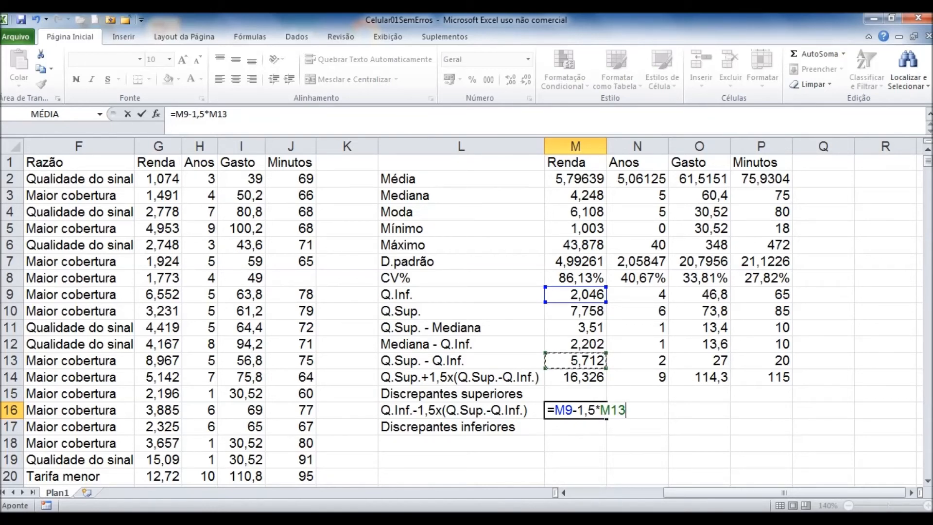
pyautogui.press('Return')
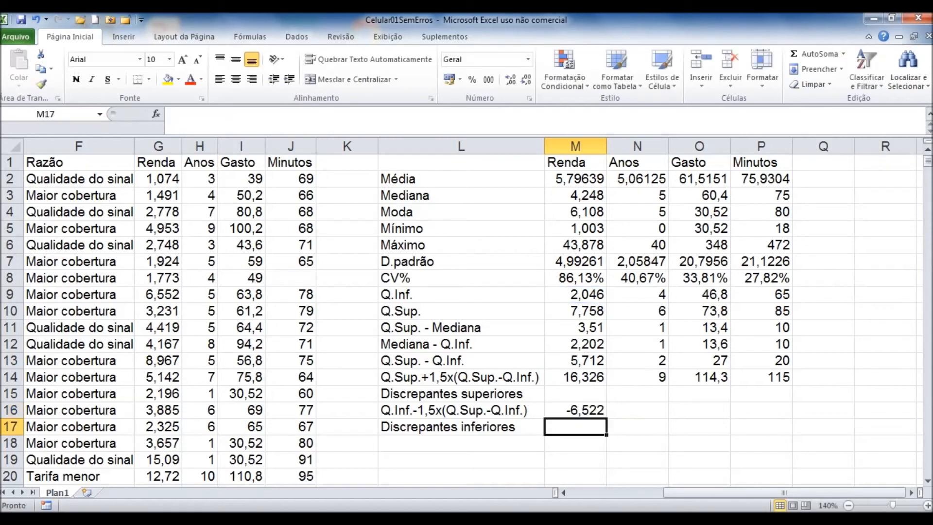
pyautogui.click(575, 410)
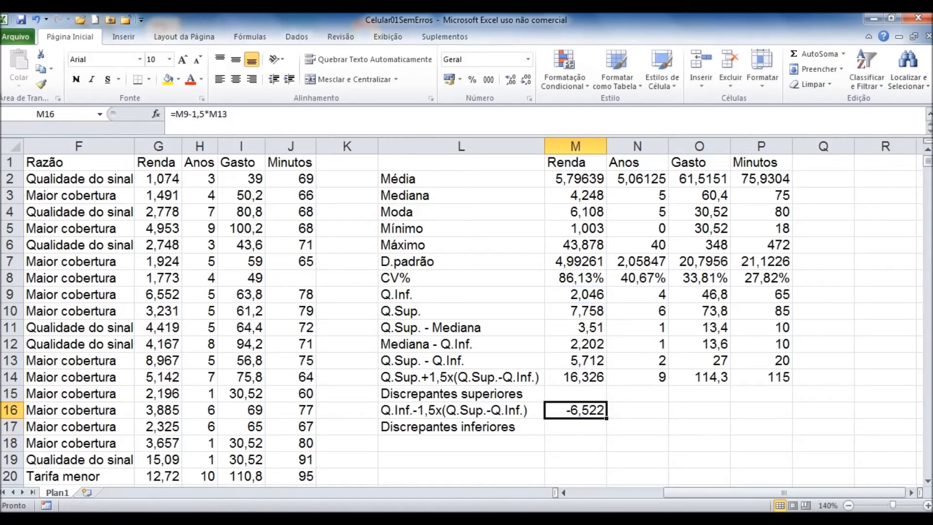
pyautogui.moveTo(606, 418); pyautogui.dragTo(791, 415)
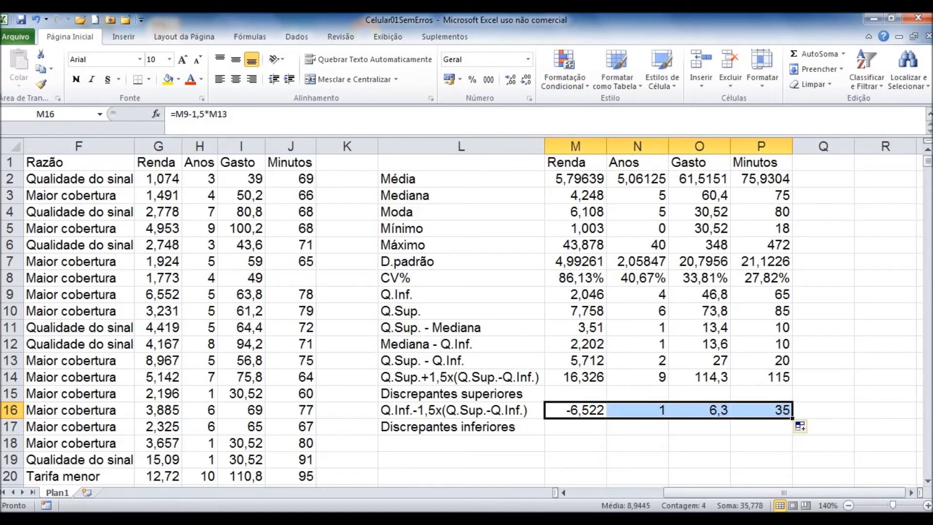
# - Examine the lower outlier limits in row 16 for each variable and compare those of Gasto and Minutos with their minimums
pyautogui.click(575, 410)
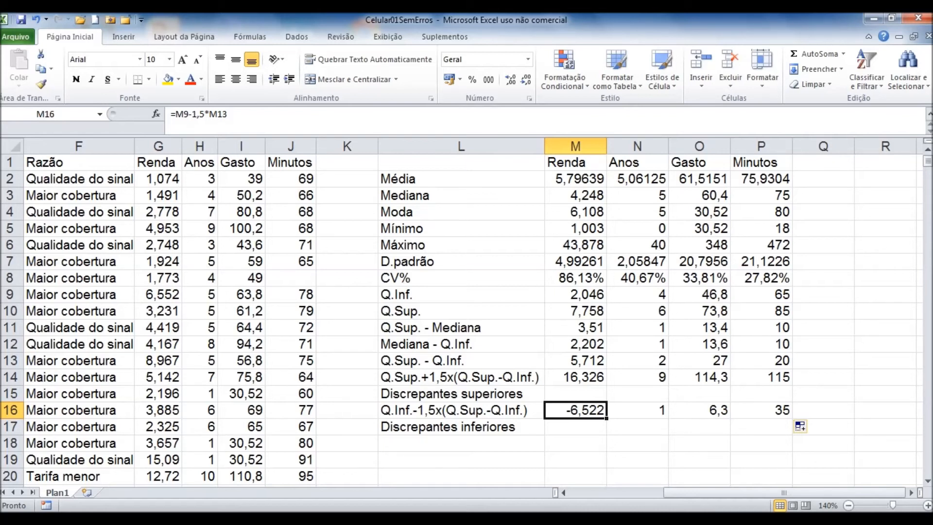
pyautogui.click(575, 146)
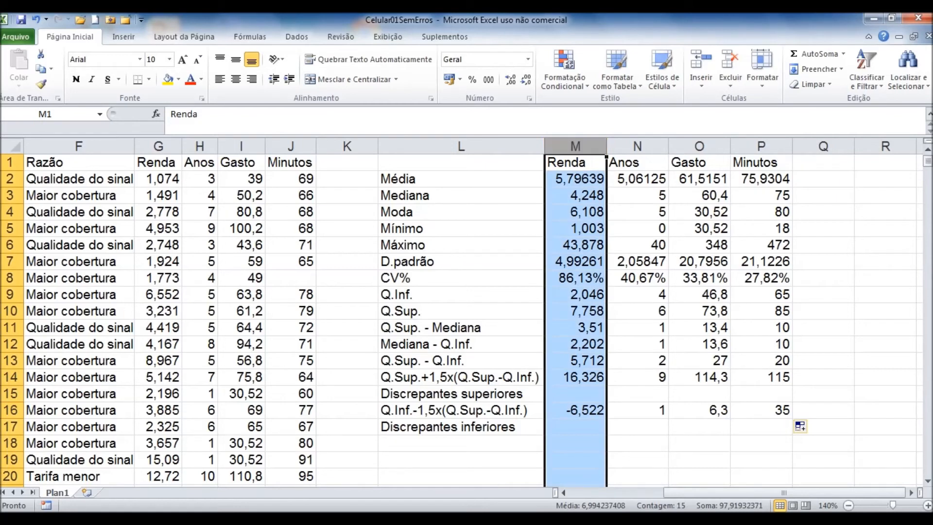
pyautogui.click(576, 410)
pyautogui.click(637, 410)
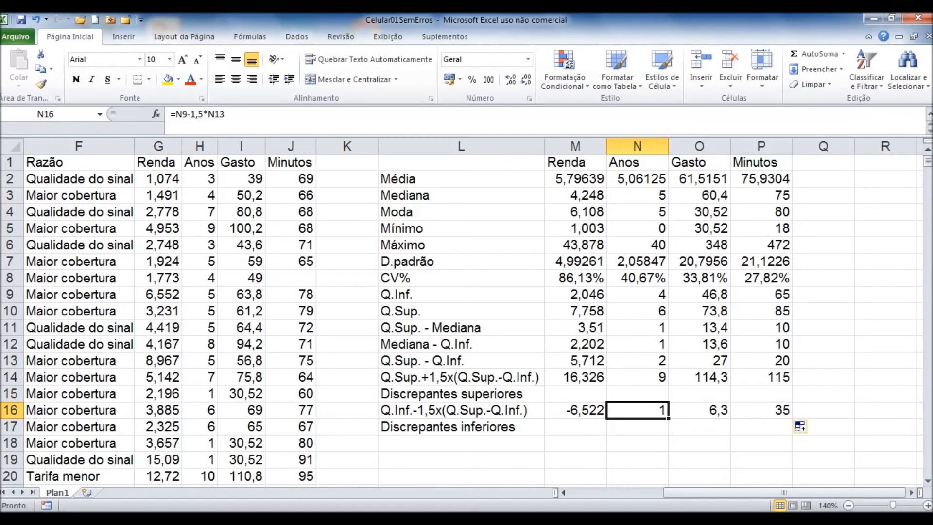
pyautogui.click(699, 410)
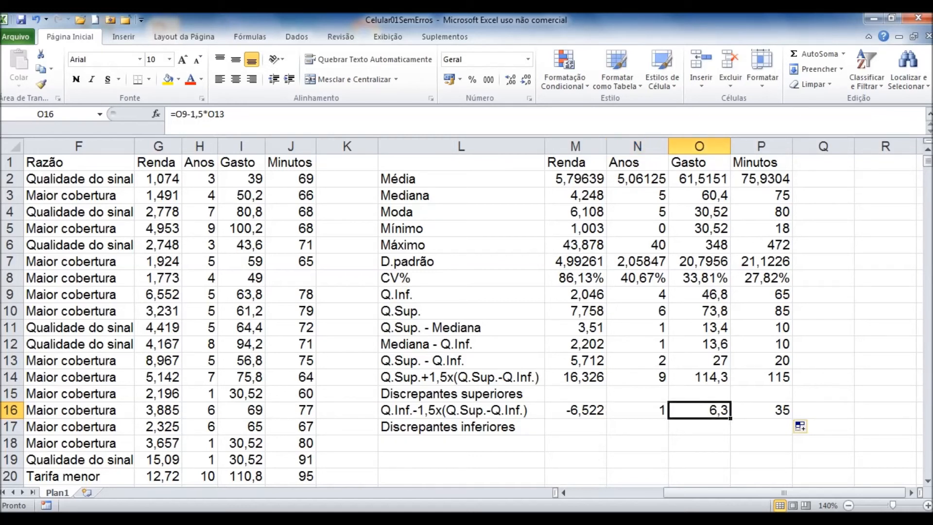
pyautogui.click(700, 228)
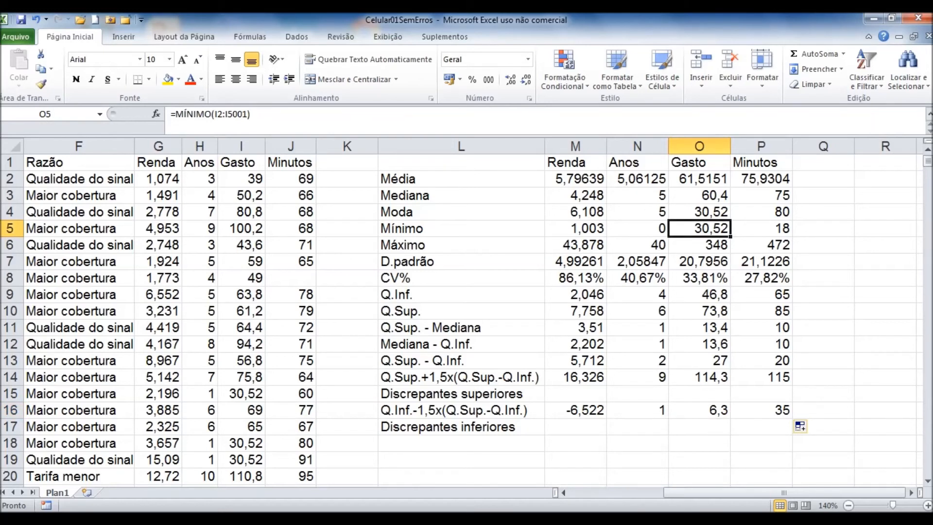
pyautogui.click(699, 410)
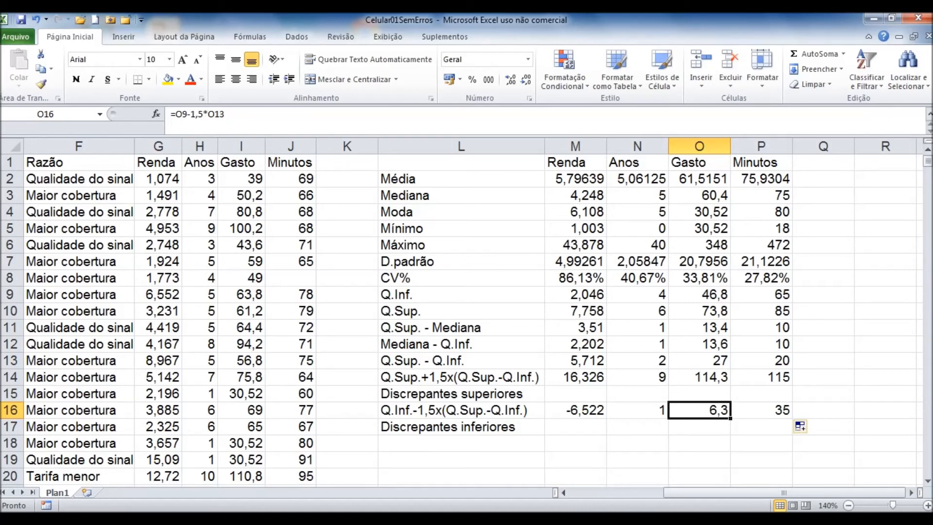
pyautogui.click(761, 410)
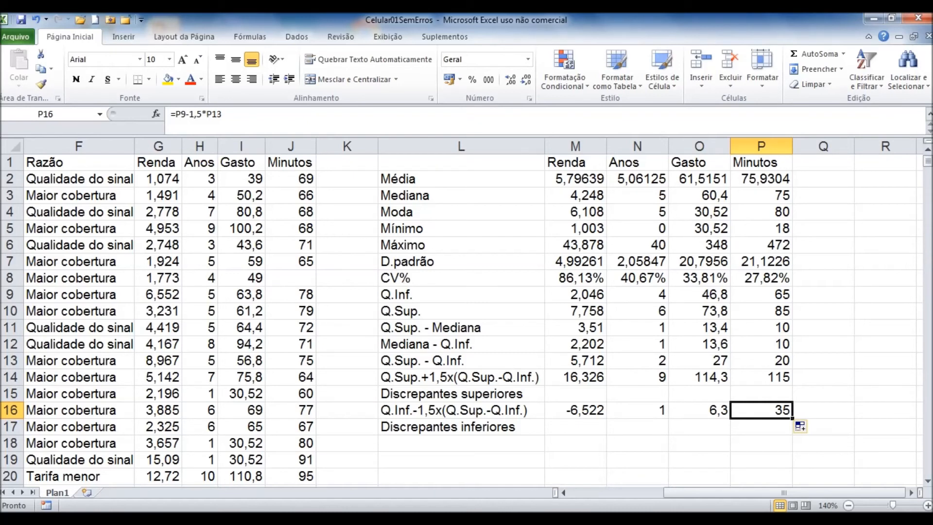
pyautogui.click(760, 228)
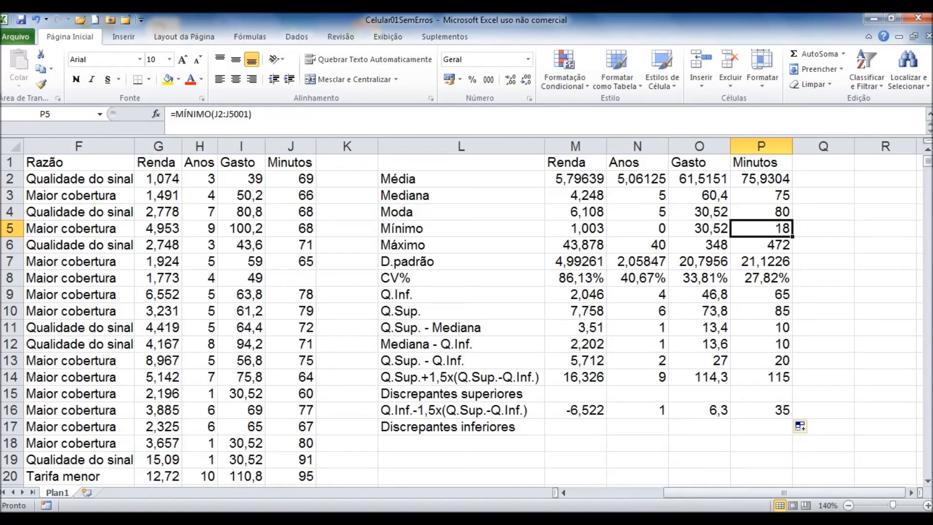
# - Count the upper outliers of Renda in cell M15 with =CONT.SE(G2:G5001;">"&M14) and copy the formula across N15:P15
pyautogui.click(575, 393)
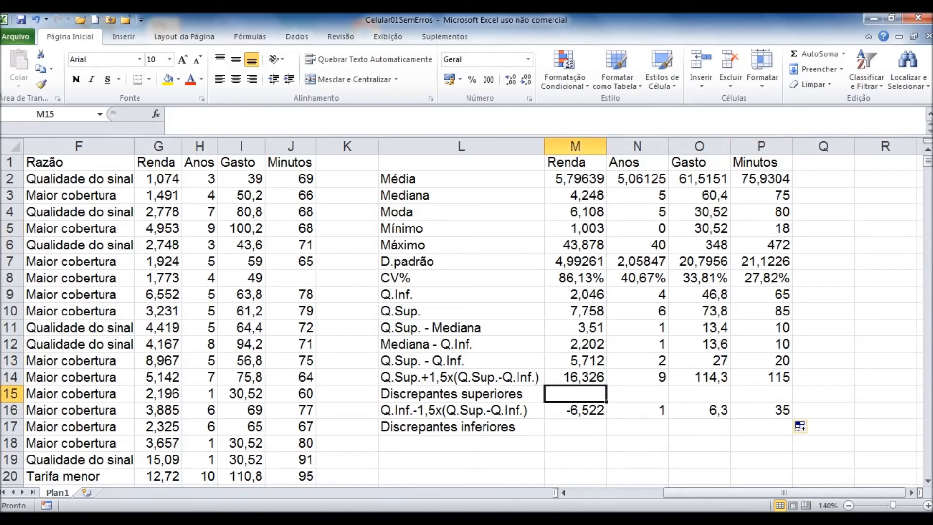
pyautogui.write('=')
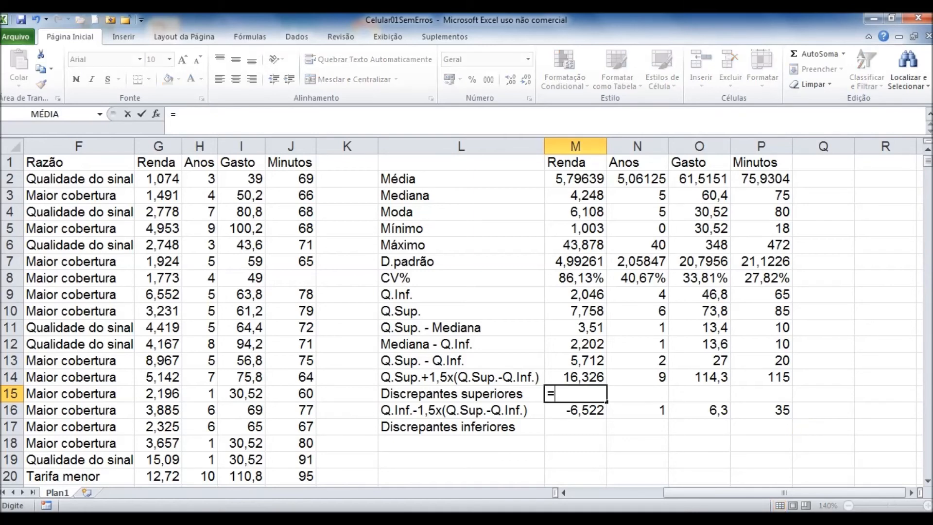
pyautogui.write('CONT.SE(')
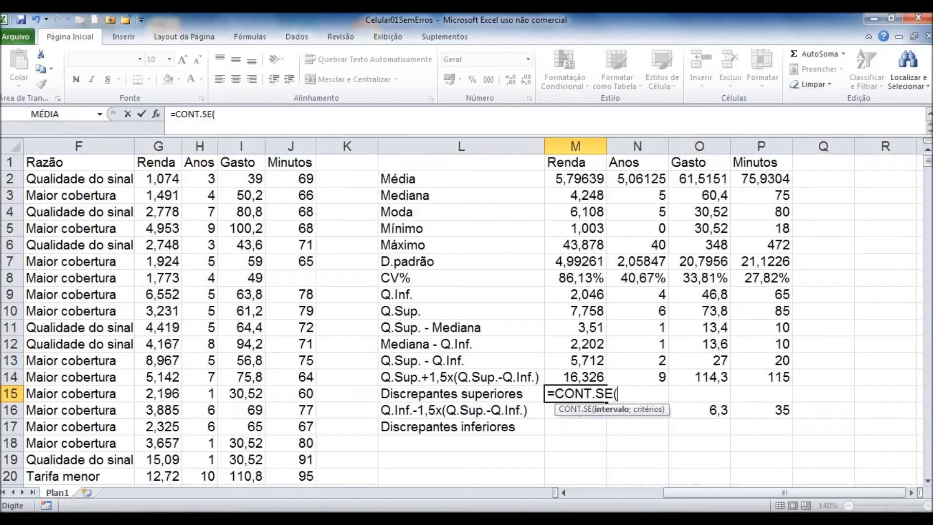
pyautogui.write('G2:G5001;')
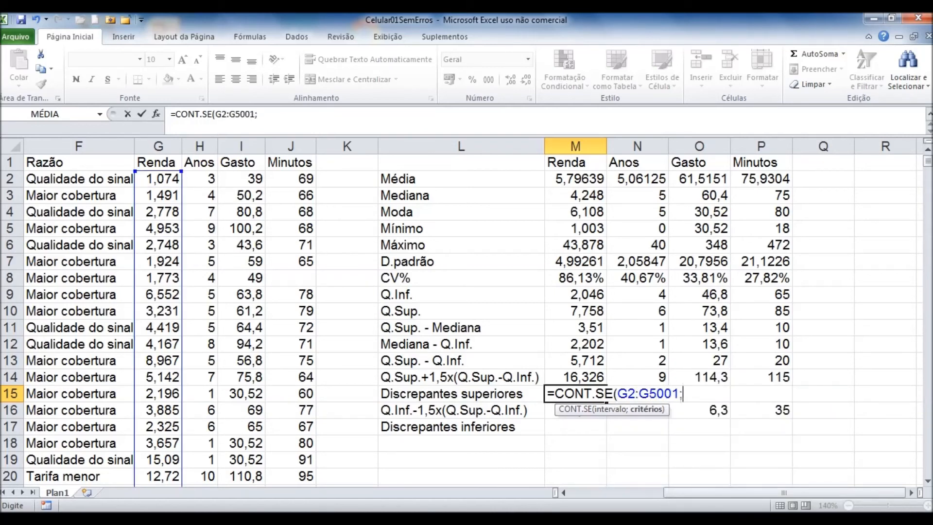
pyautogui.write('">"&')
pyautogui.press('Up')
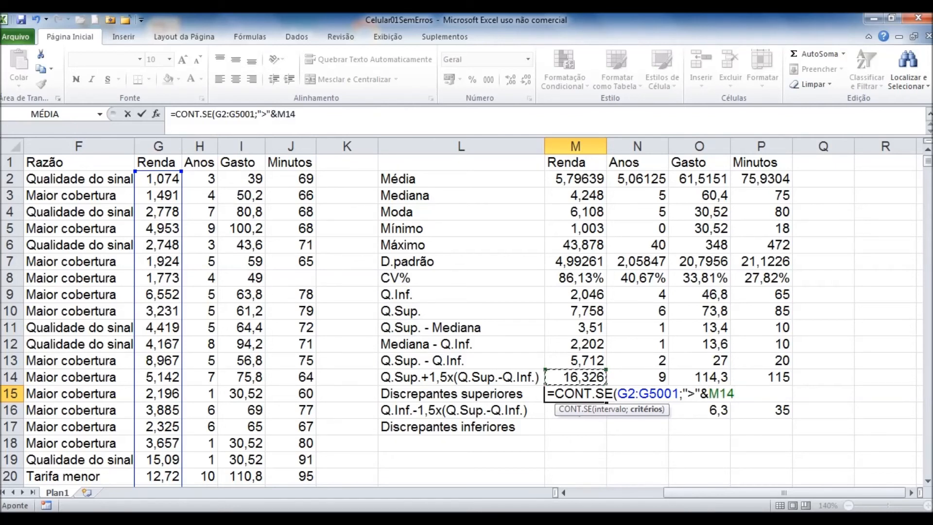
pyautogui.write(')')
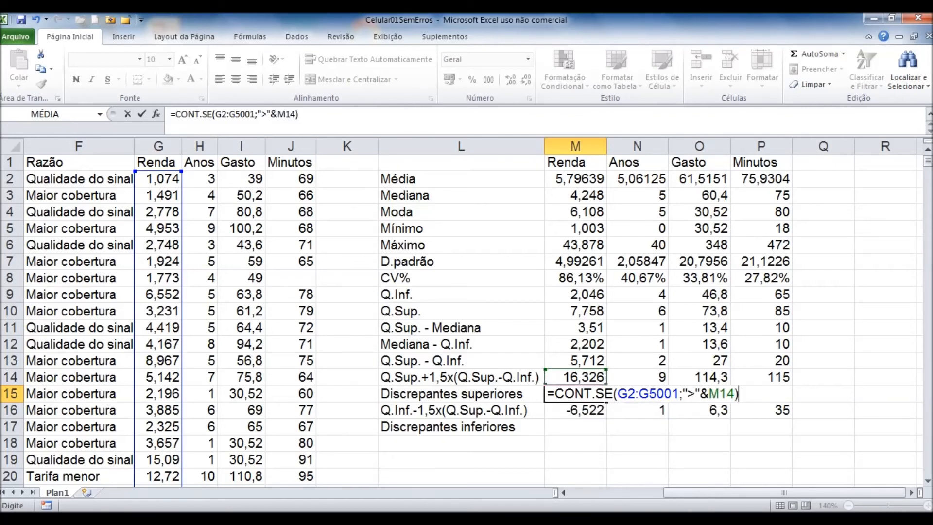
pyautogui.press('Return')
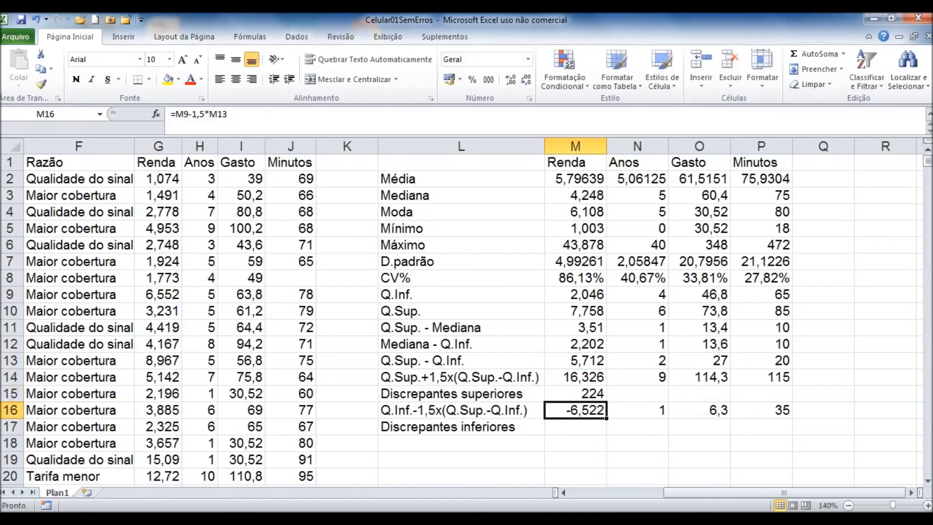
pyautogui.press('Up')
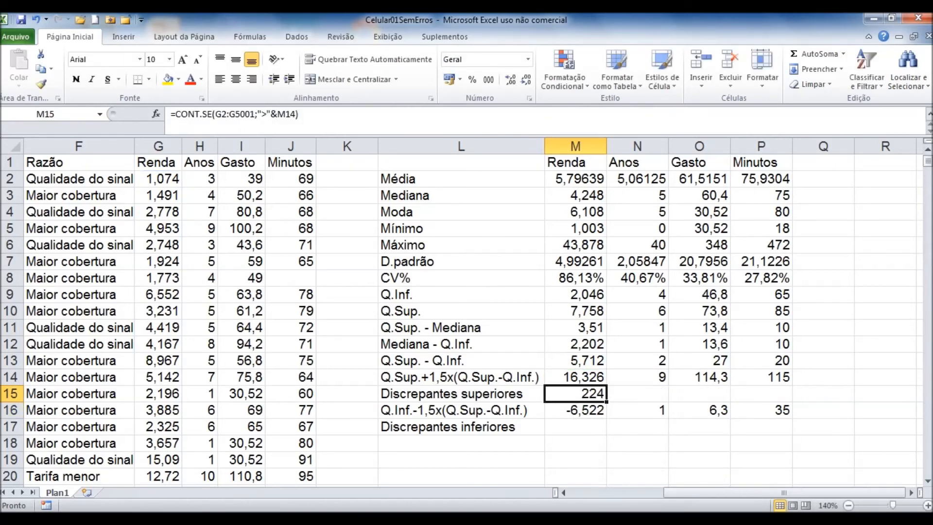
pyautogui.moveTo(606, 401); pyautogui.dragTo(790, 399)
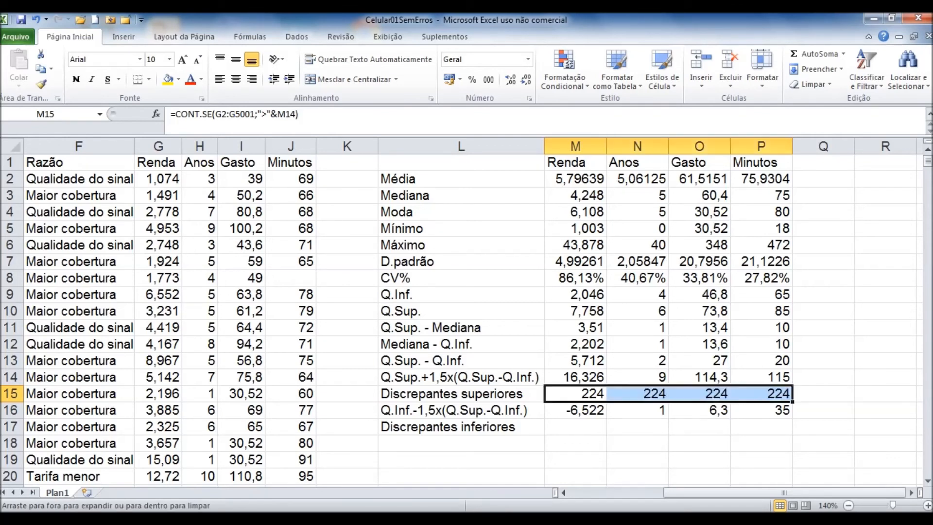
# - Review the upper outlier counts of Anos, Gasto and Minutos in cells N15, O15 and P15
pyautogui.click(637, 394)
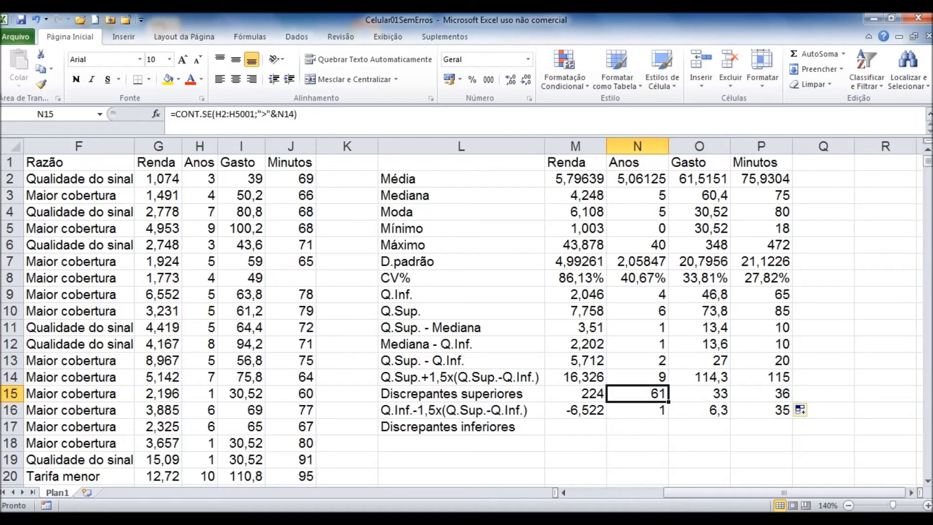
pyautogui.click(700, 393)
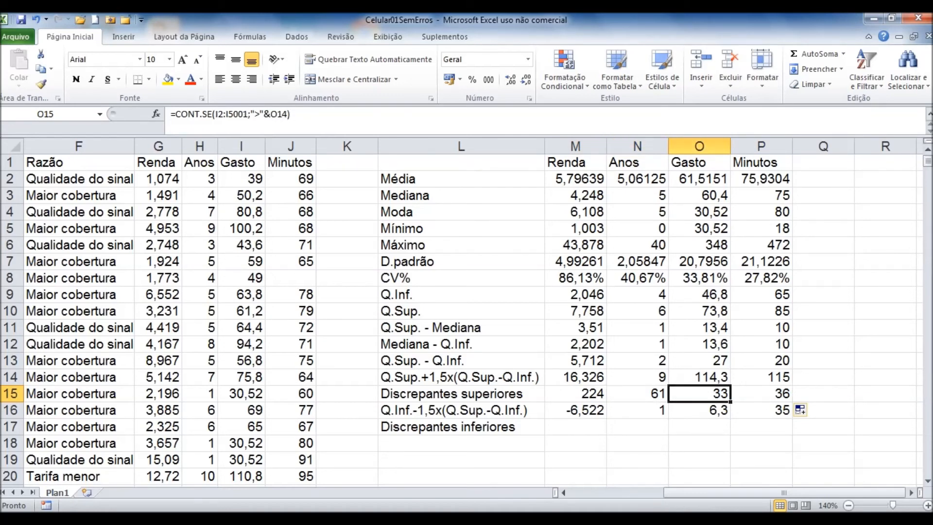
pyautogui.click(761, 393)
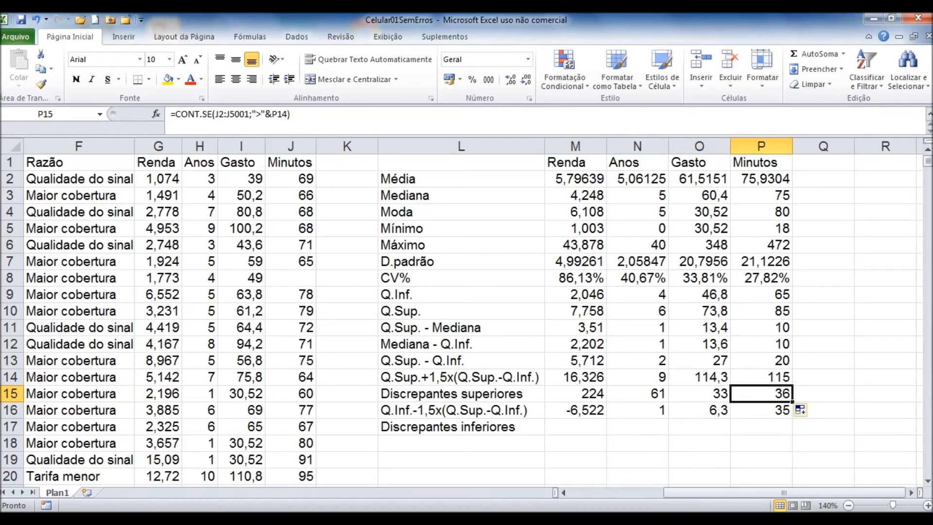
# - Count the lower outliers of Renda in cell M17 with =CONT.SE(G2:G5001;"<"&M16) and copy the formula across N17:P17
pyautogui.click(575, 426)
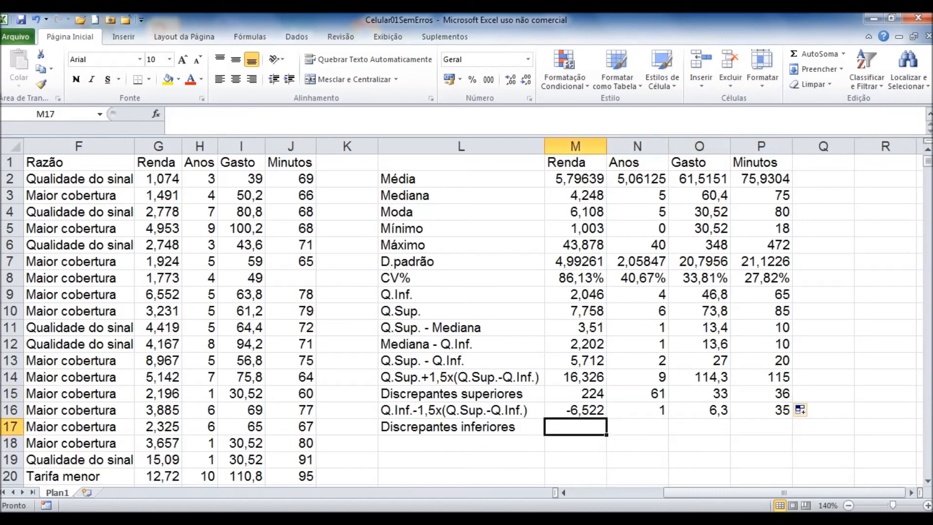
pyautogui.write('=')
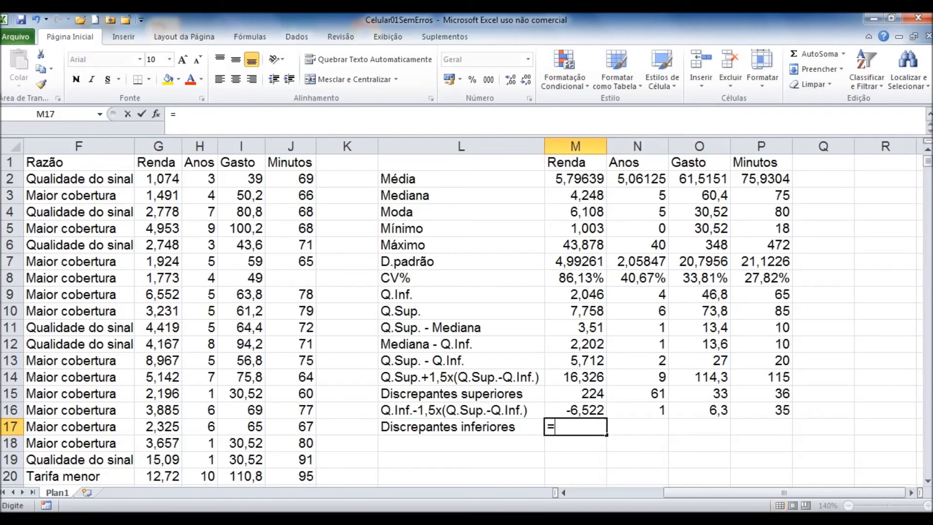
pyautogui.write('CONT.SE)')
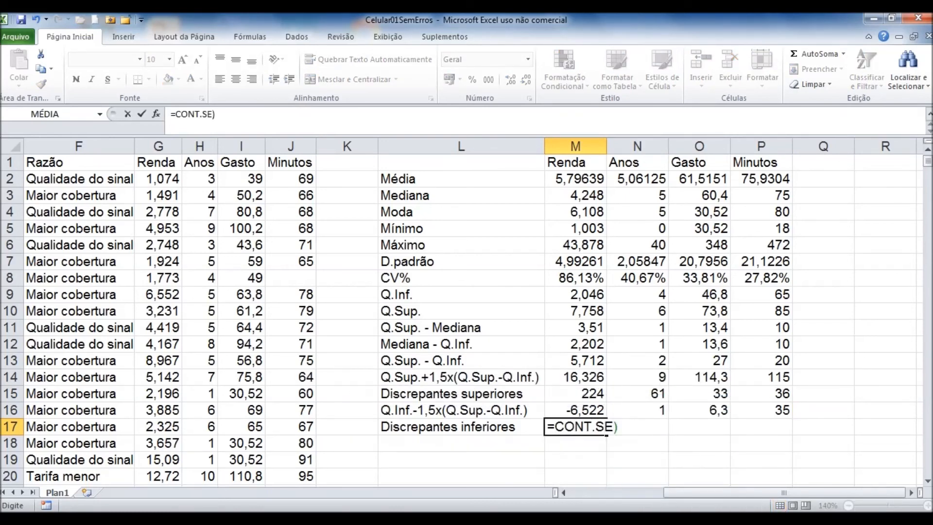
pyautogui.press('BackSpace')
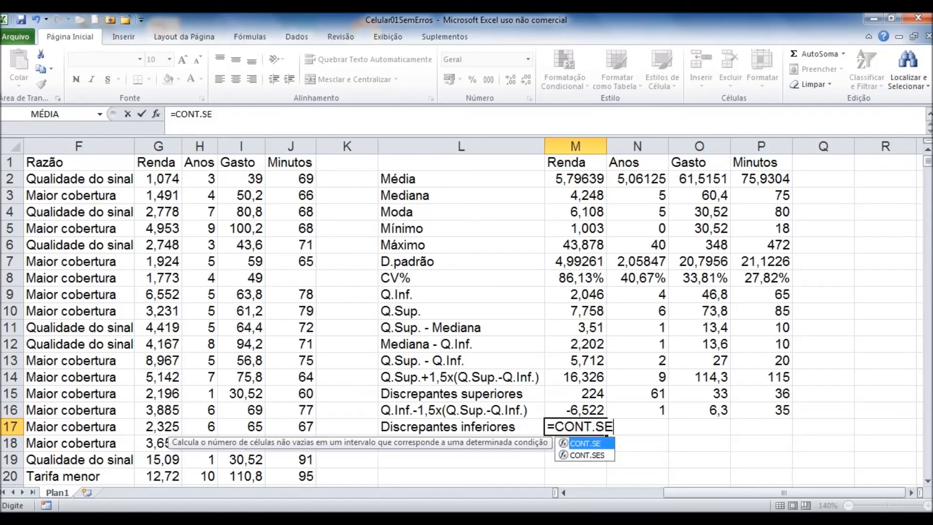
pyautogui.write('(G2')
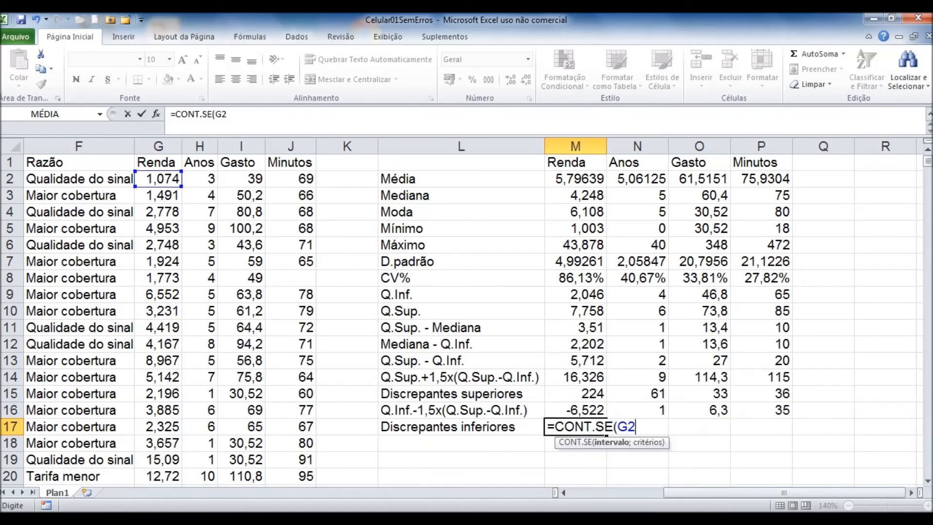
pyautogui.write(':G5001')
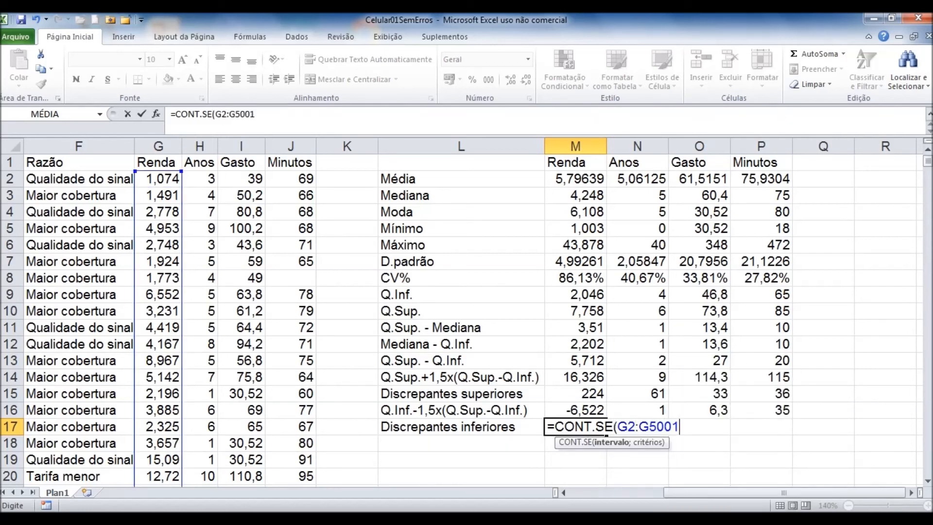
pyautogui.write(';"<"')
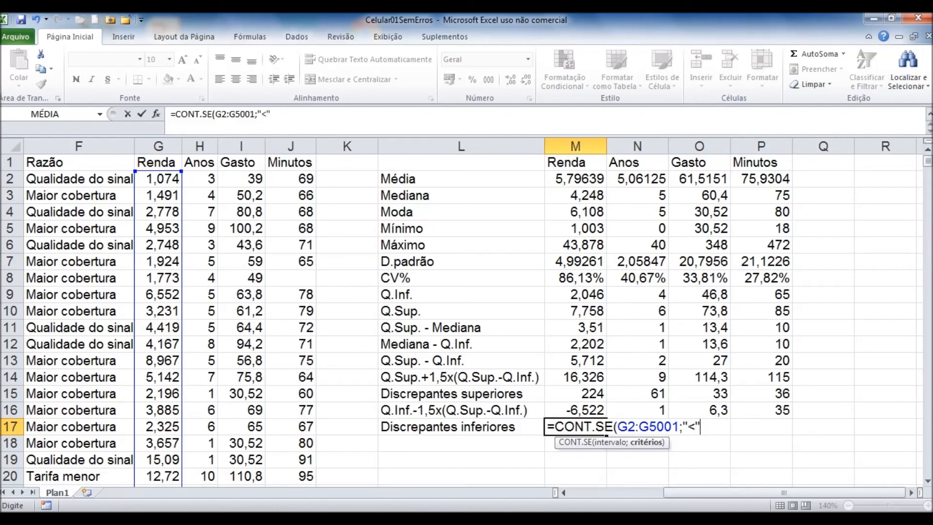
pyautogui.write('&M16)')
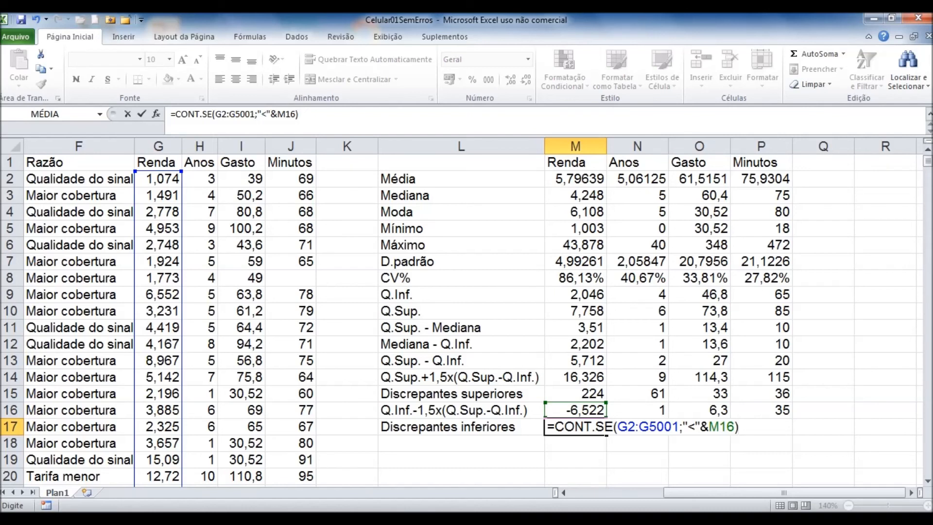
pyautogui.press('Return')
pyautogui.press('Up')
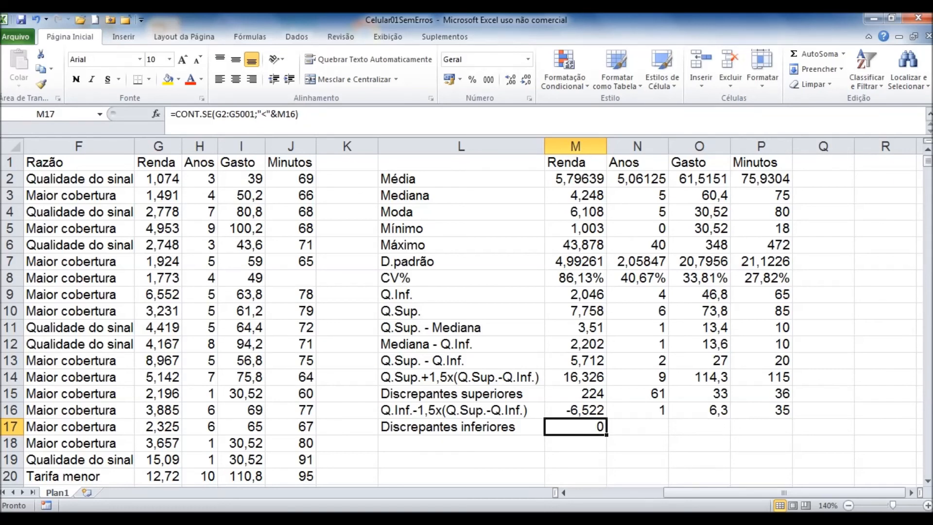
pyautogui.moveTo(606, 434); pyautogui.dragTo(791, 431)
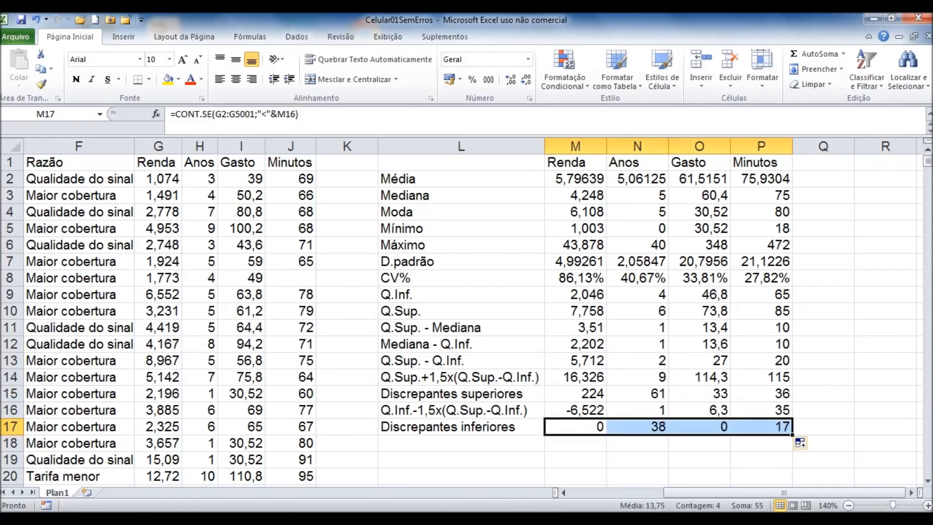
# - Review the lower outlier counts in N17:P17, checking Anos against its lower limit and Minutos against its minimum
pyautogui.click(637, 426)
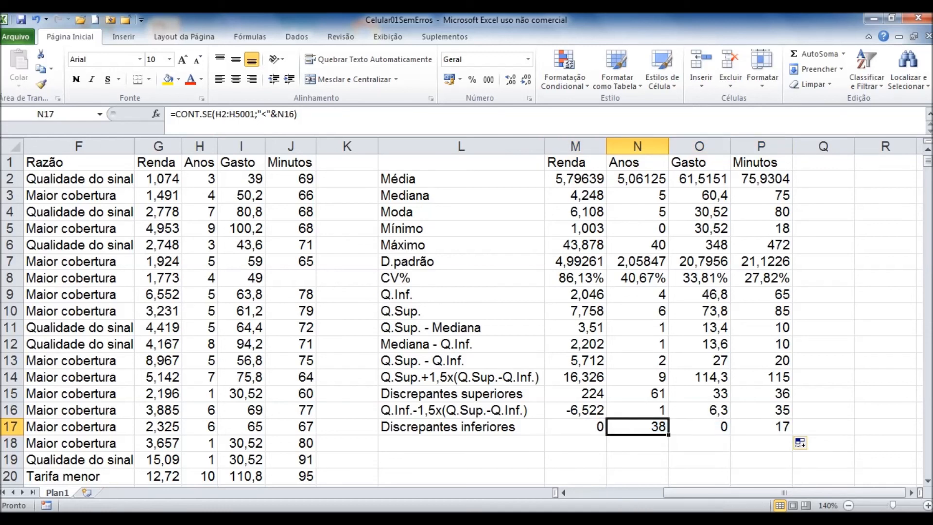
pyautogui.click(637, 410)
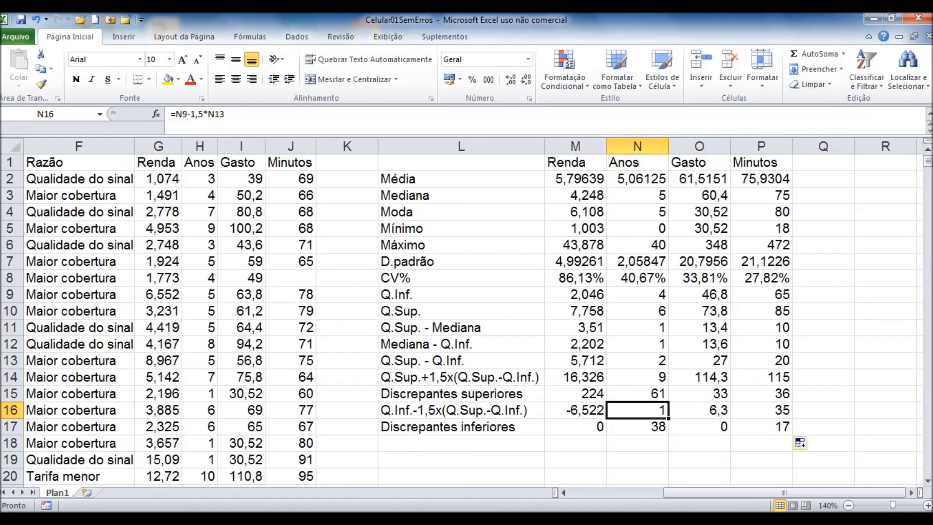
pyautogui.click(699, 426)
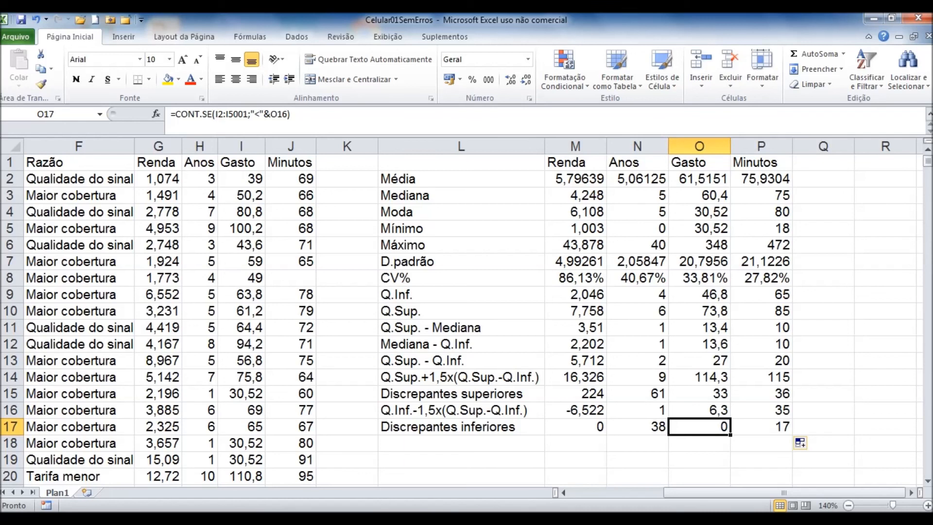
pyautogui.click(760, 426)
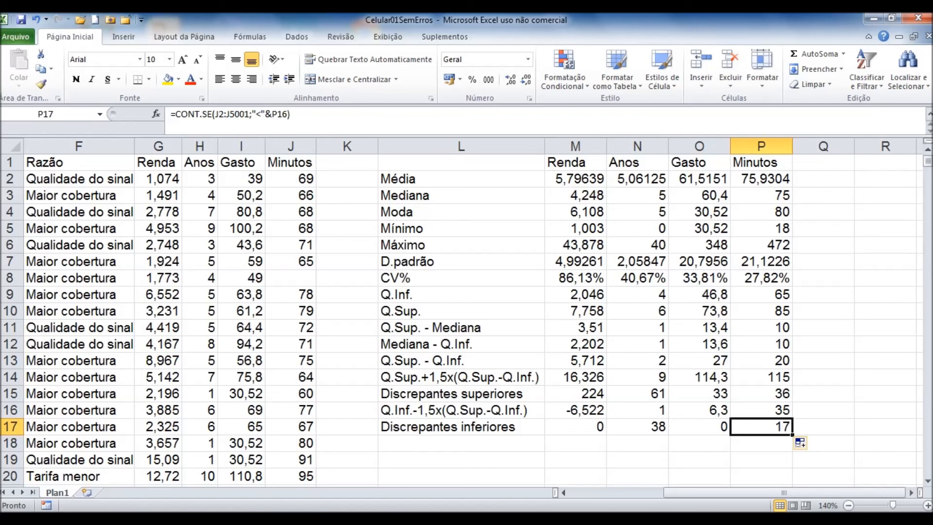
pyautogui.click(761, 228)
pyautogui.click(761, 427)
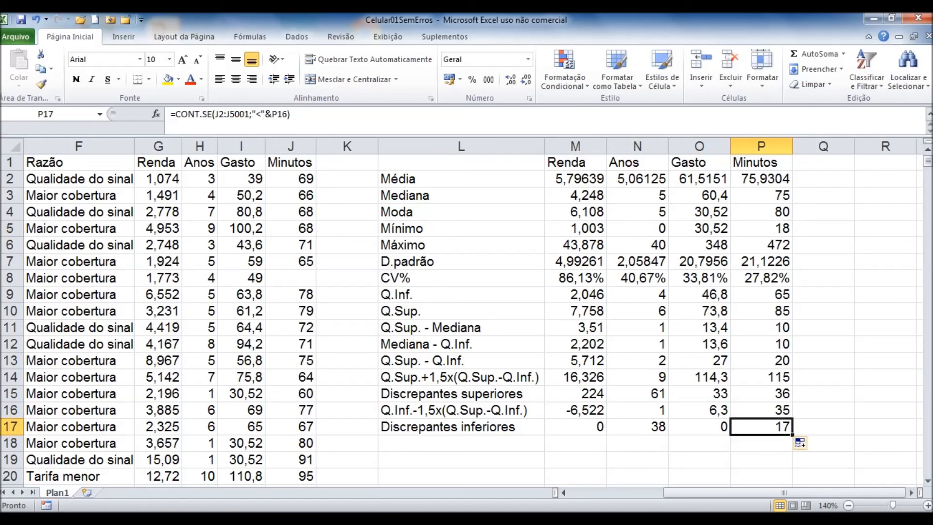